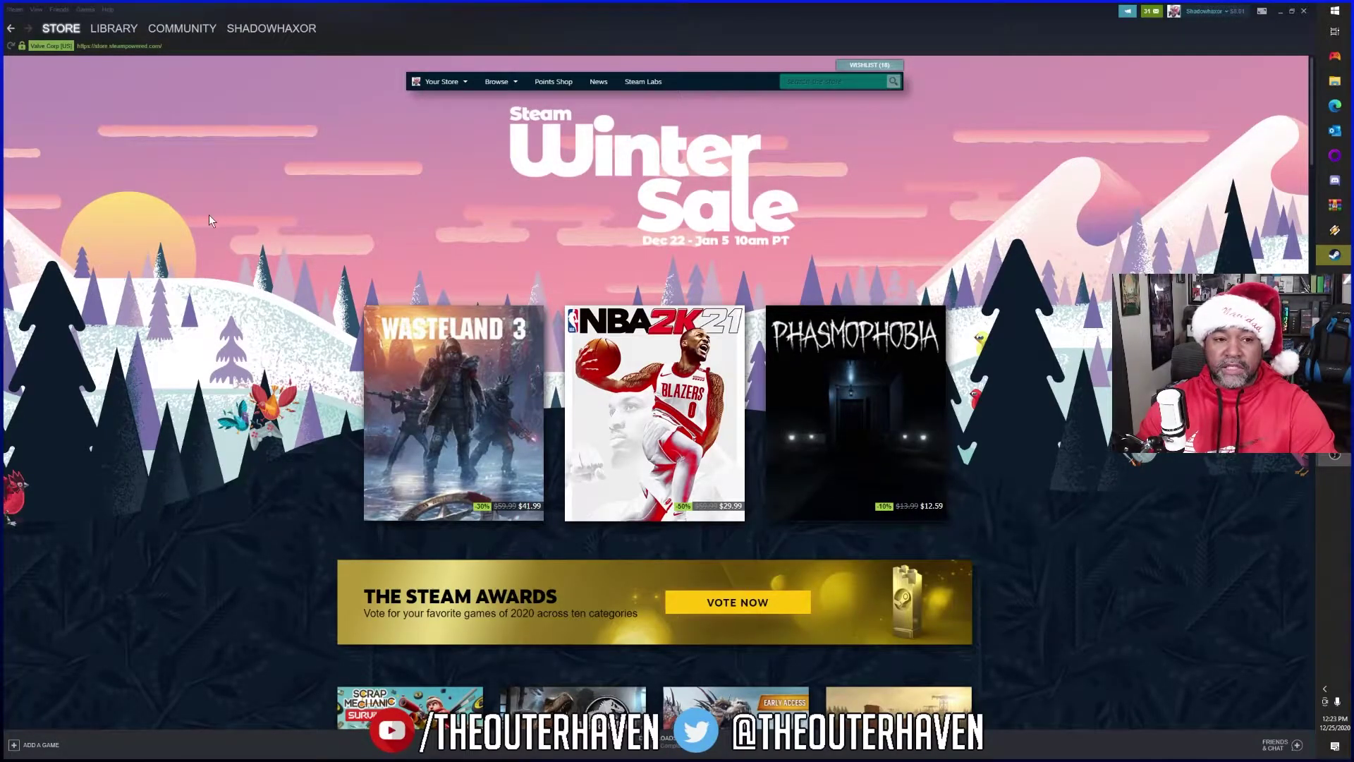
Step: Open Steam Settings, view the PlayStation 5 controller in General Controller Settings, then go back
{"action": "left_click", "coordinate": [15, 10]}
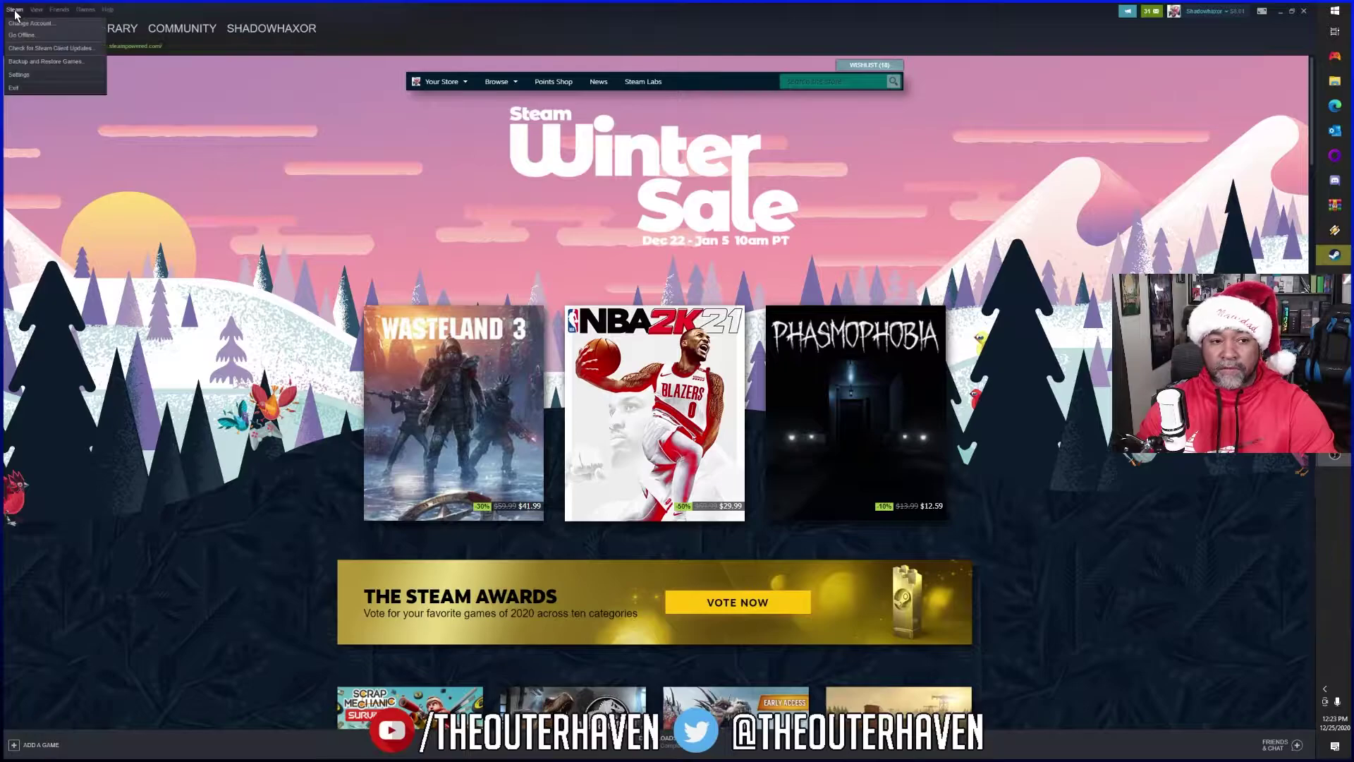
{"action": "left_click", "coordinate": [32, 74]}
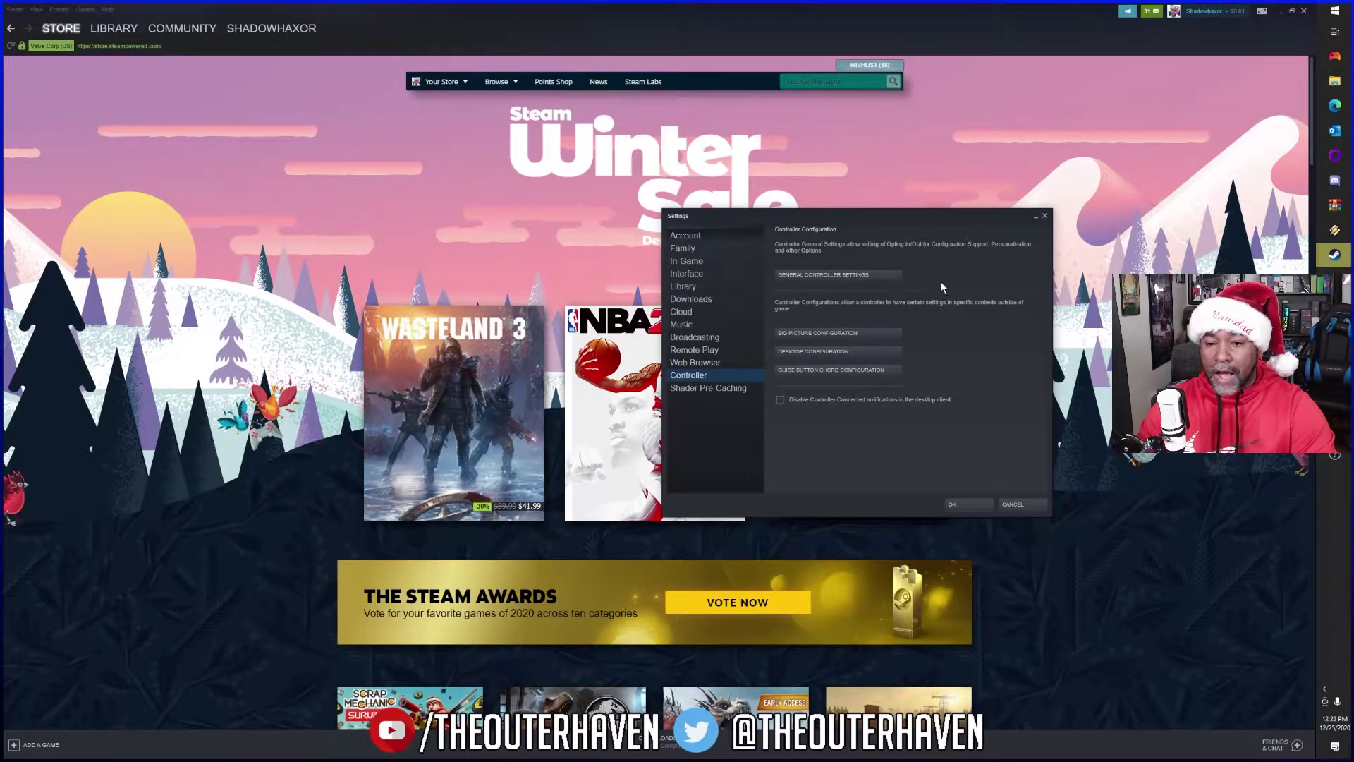
{"action": "left_click", "coordinate": [839, 276]}
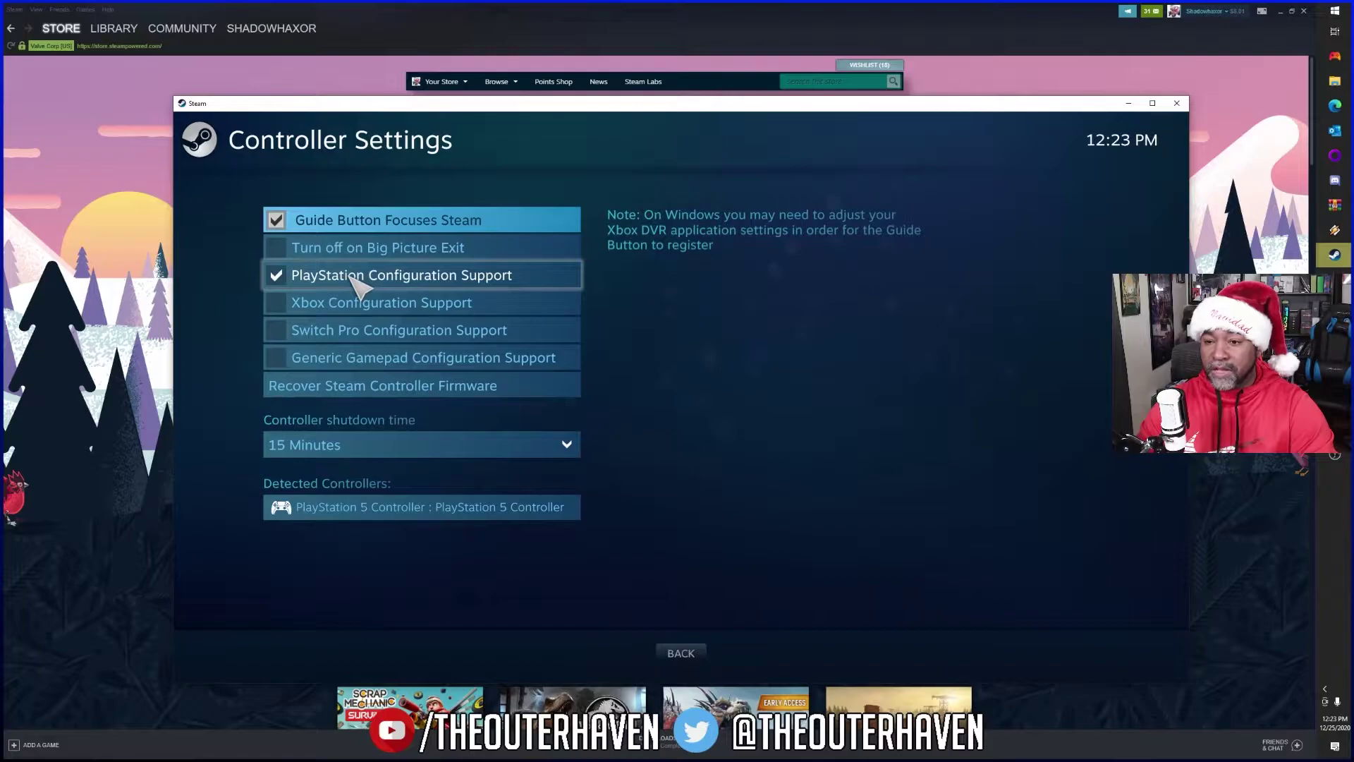
{"action": "left_click", "coordinate": [431, 512]}
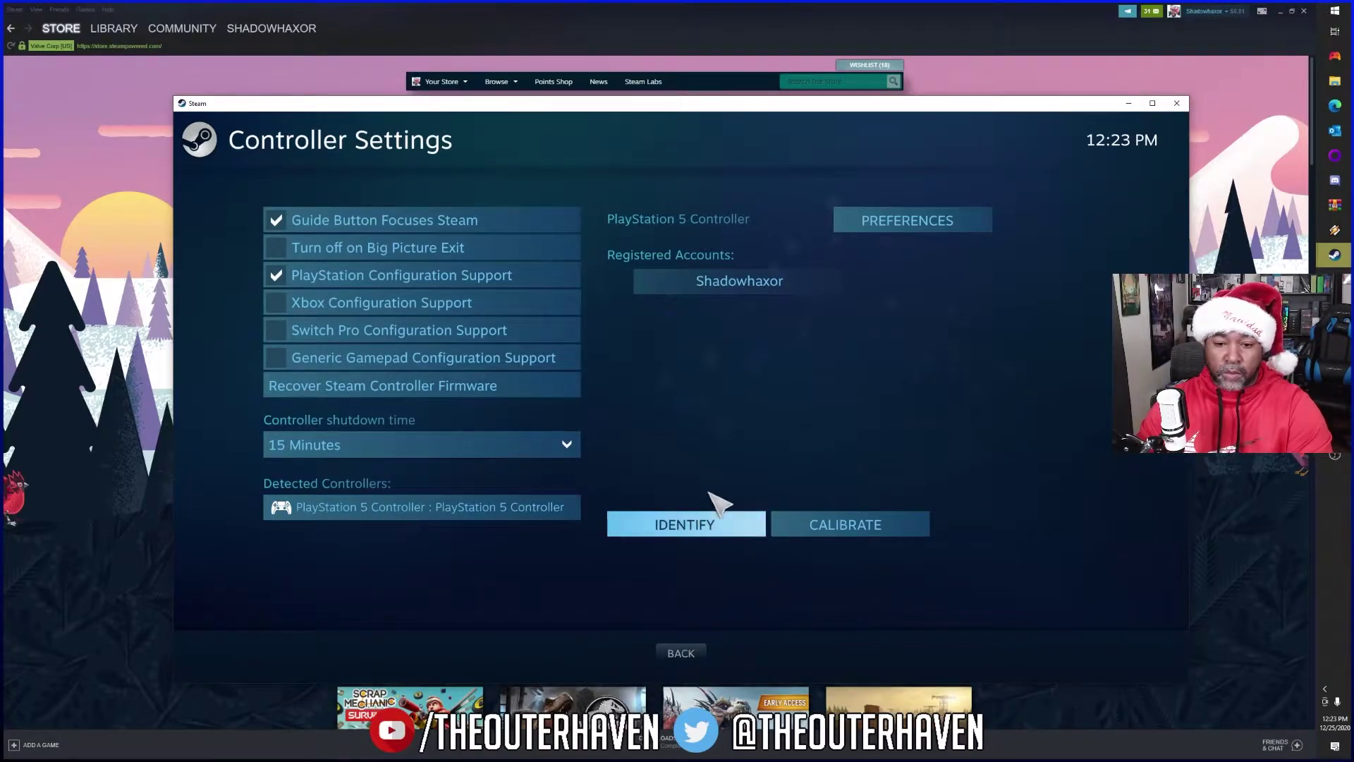
{"action": "left_click", "coordinate": [681, 654]}
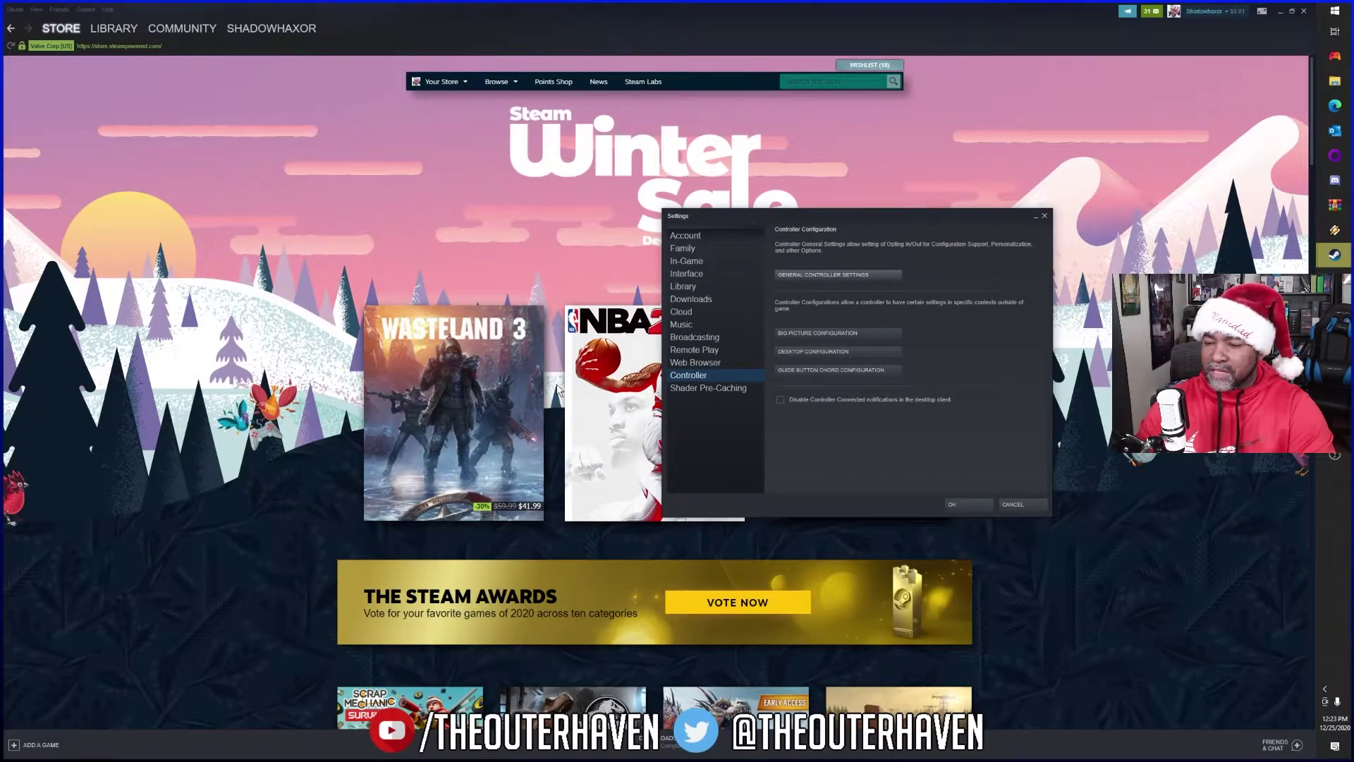
Step: Open the Big Picture Configuration for the PlayStation 5 controller
{"action": "left_click", "coordinate": [821, 331]}
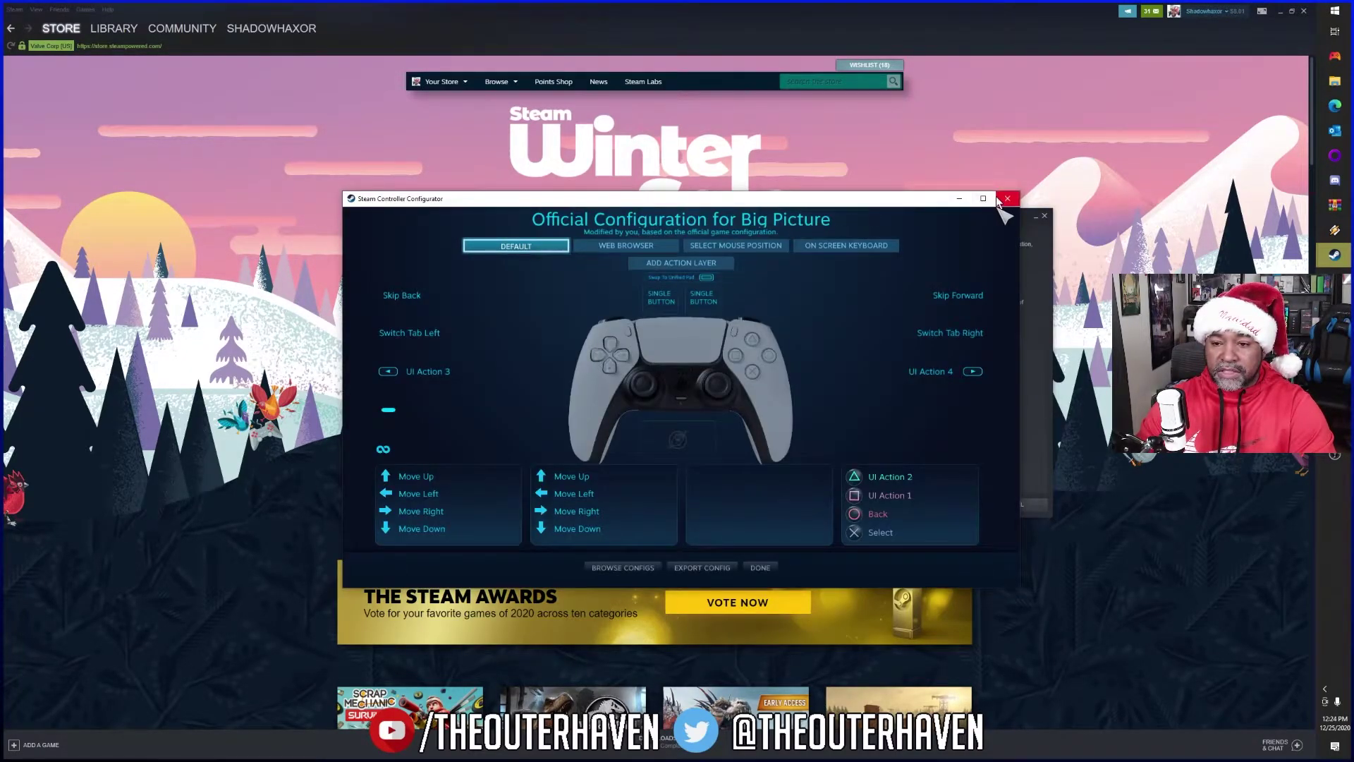
Step: Maximize the Configurator and try the Swap To Unified Pad toggle on and off
{"action": "left_click", "coordinate": [983, 198]}
{"action": "left_click_drag", "start_coordinate": [658, 13], "coordinate": [723, 134]}
{"action": "double_click", "coordinate": [722, 134]}
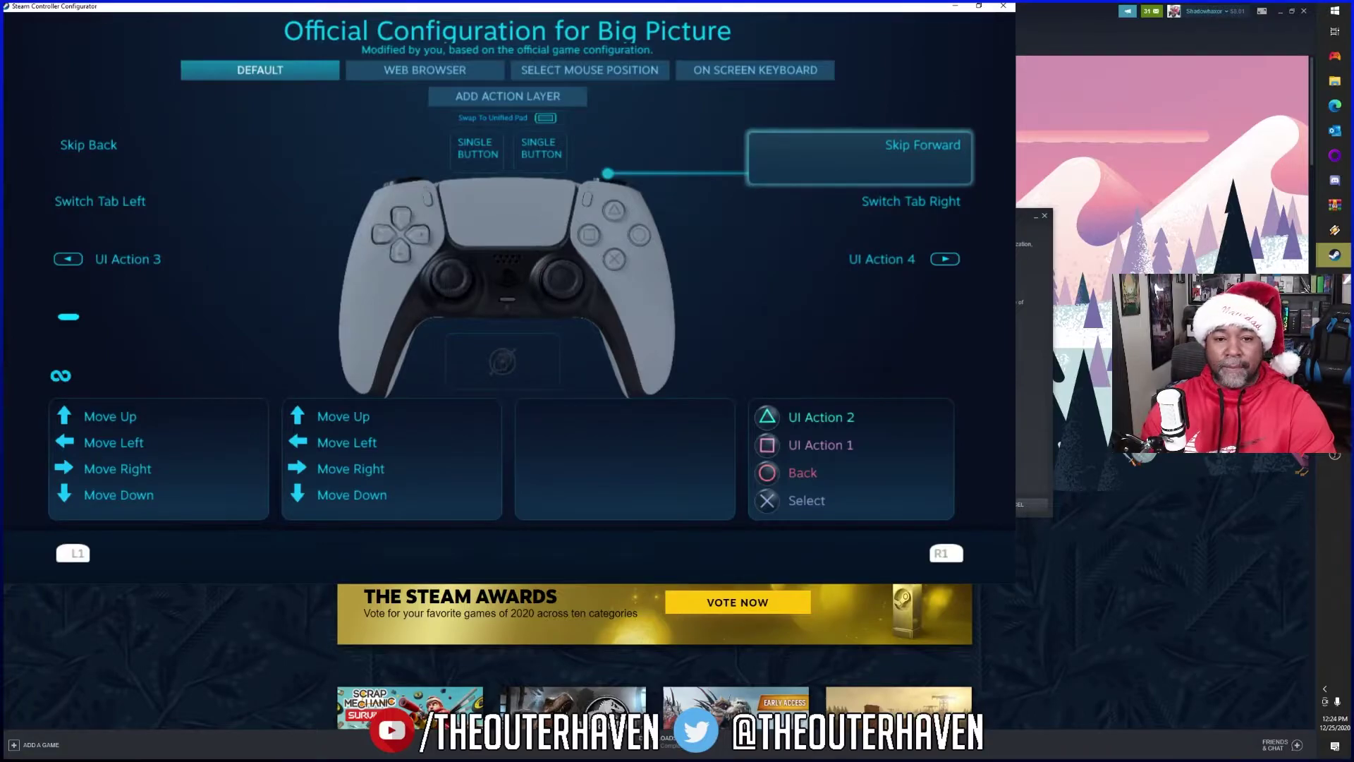
{"action": "key", "text": "Up"}
{"action": "key", "text": "Left"}
{"action": "key", "text": "Down"}
{"action": "key", "text": "Down"}
{"action": "key", "text": "Down"}
{"action": "key", "text": "Up"}
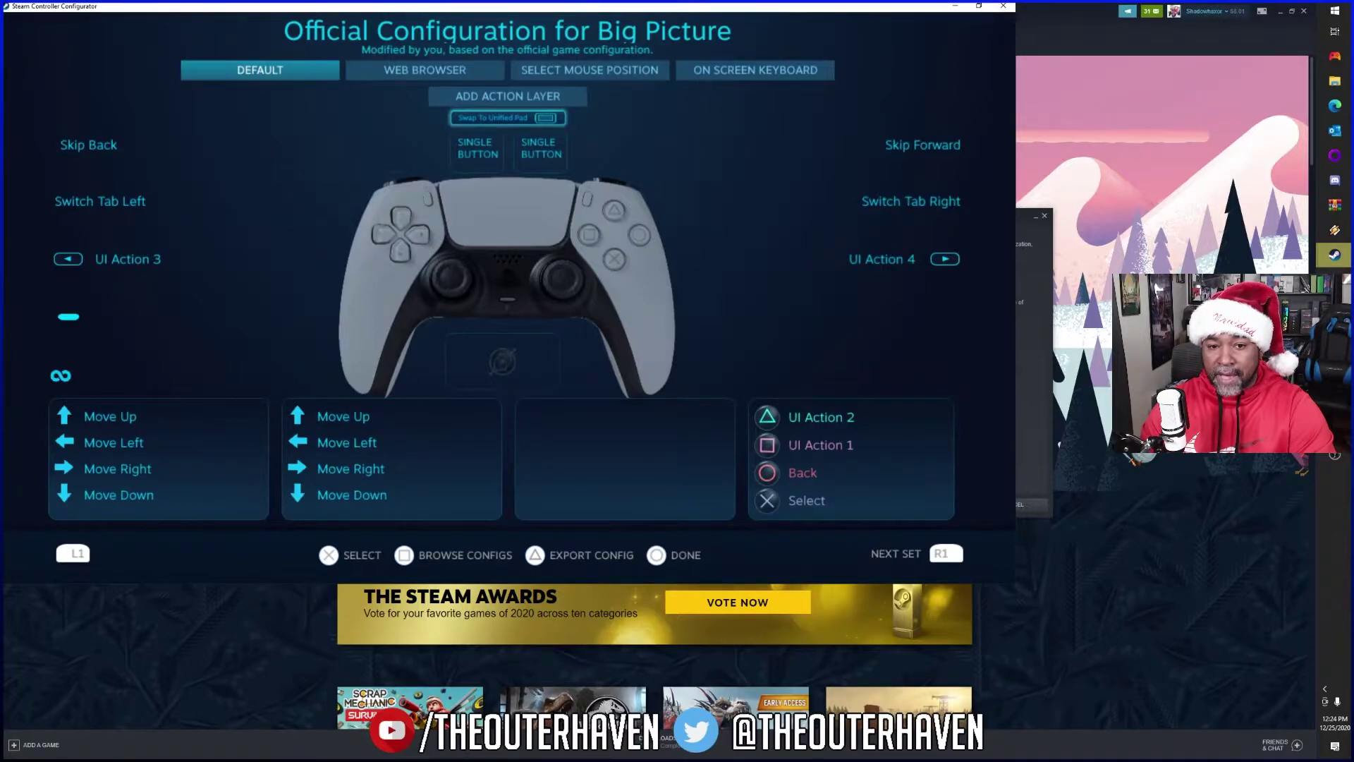
{"action": "key", "text": "Return"}
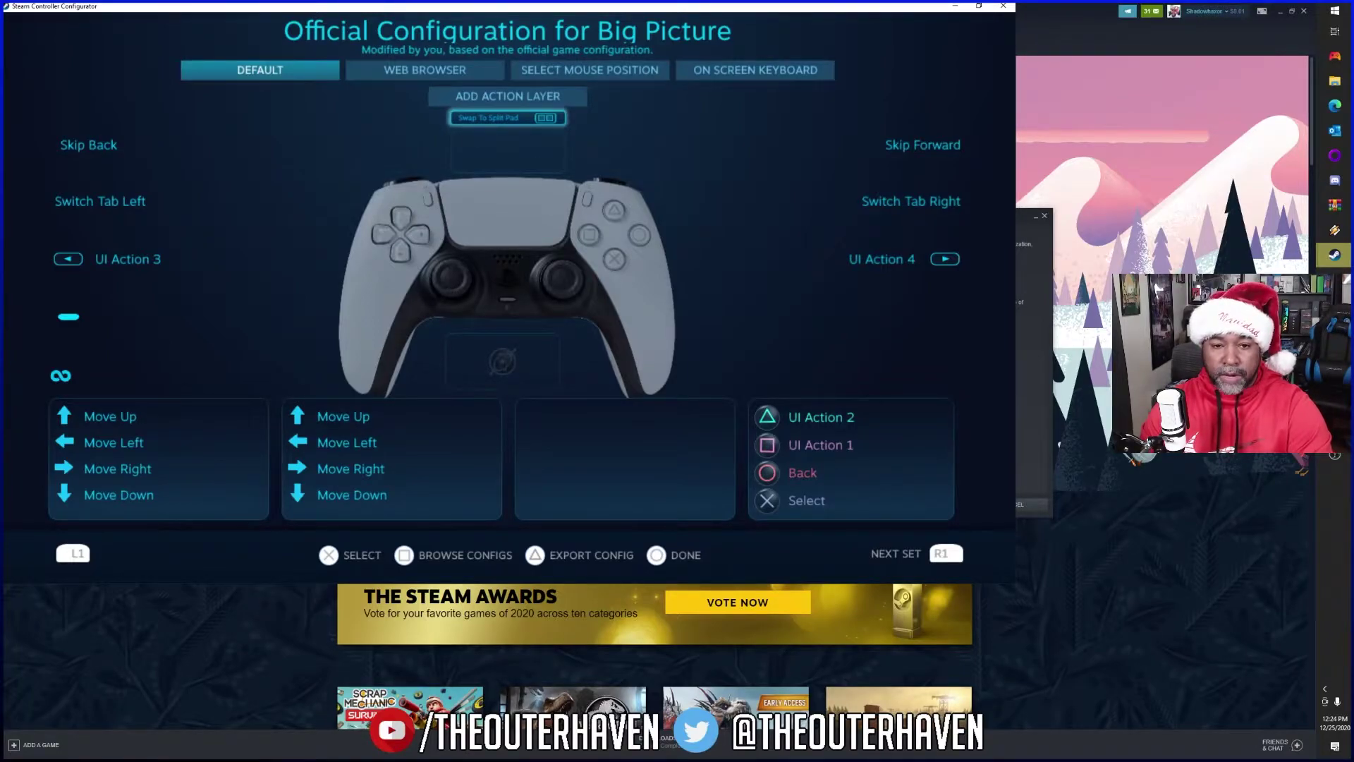
{"action": "key", "text": "Return"}
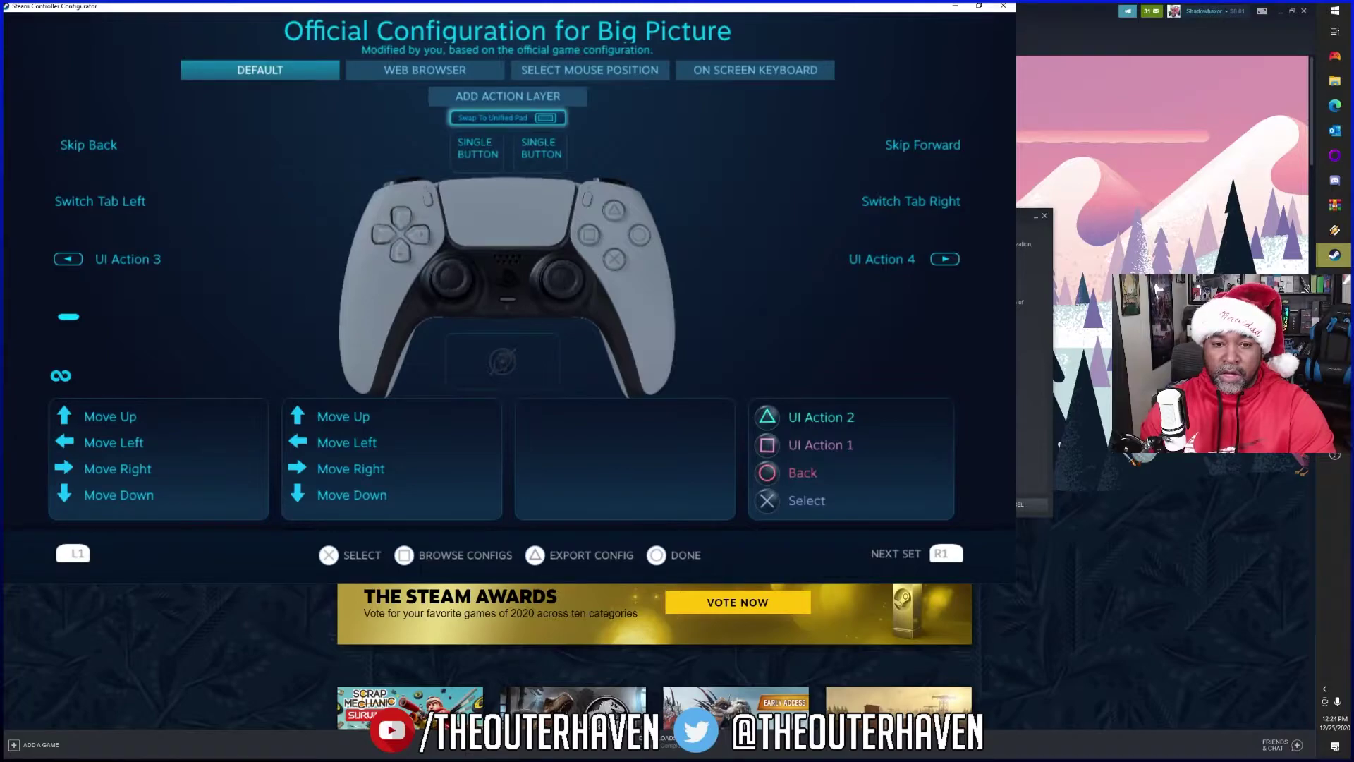
Step: Merge the touchpad into one unified pad and open its In-Game Action settings
{"action": "key", "text": "Down"}
{"action": "key", "text": "Down"}
{"action": "key", "text": "Up"}
{"action": "key", "text": "Up"}
{"action": "key", "text": "Return"}
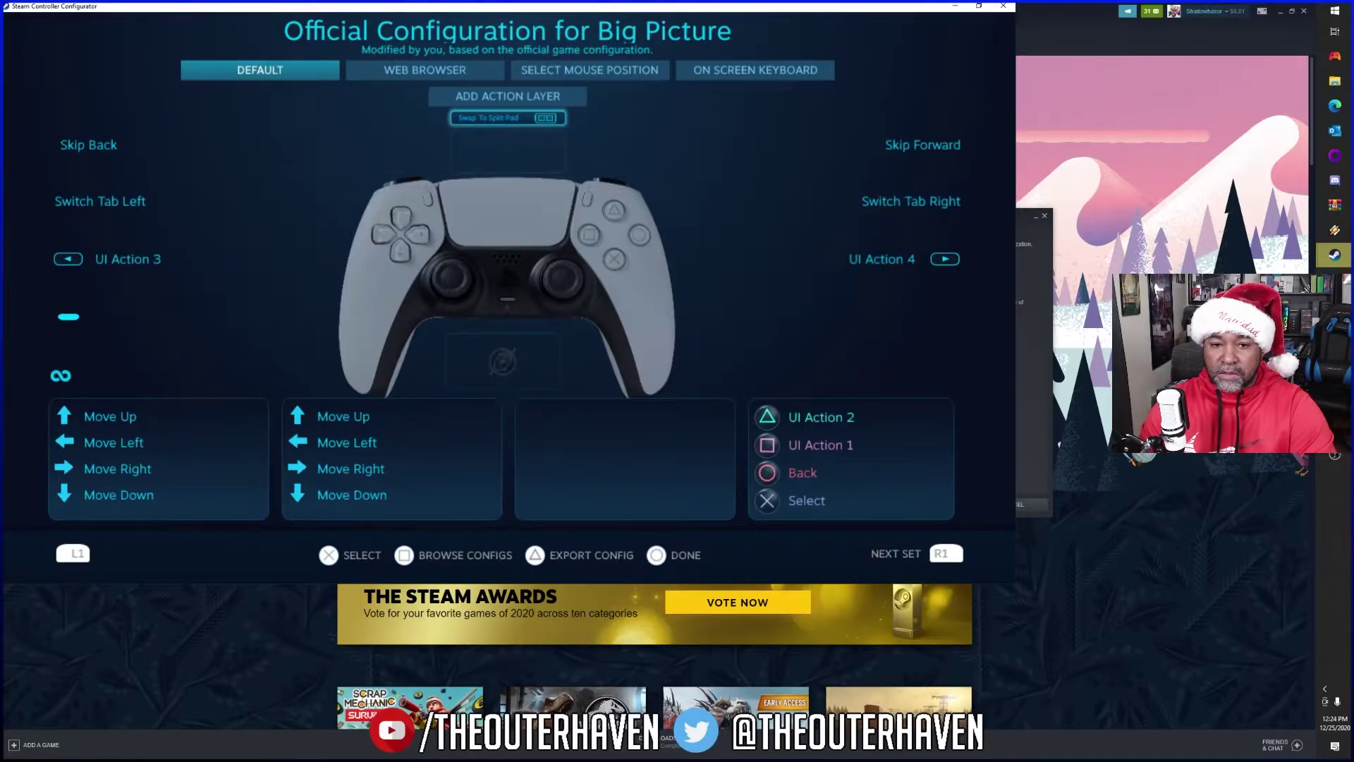
{"action": "key", "text": "Down"}
{"action": "key", "text": "Return"}
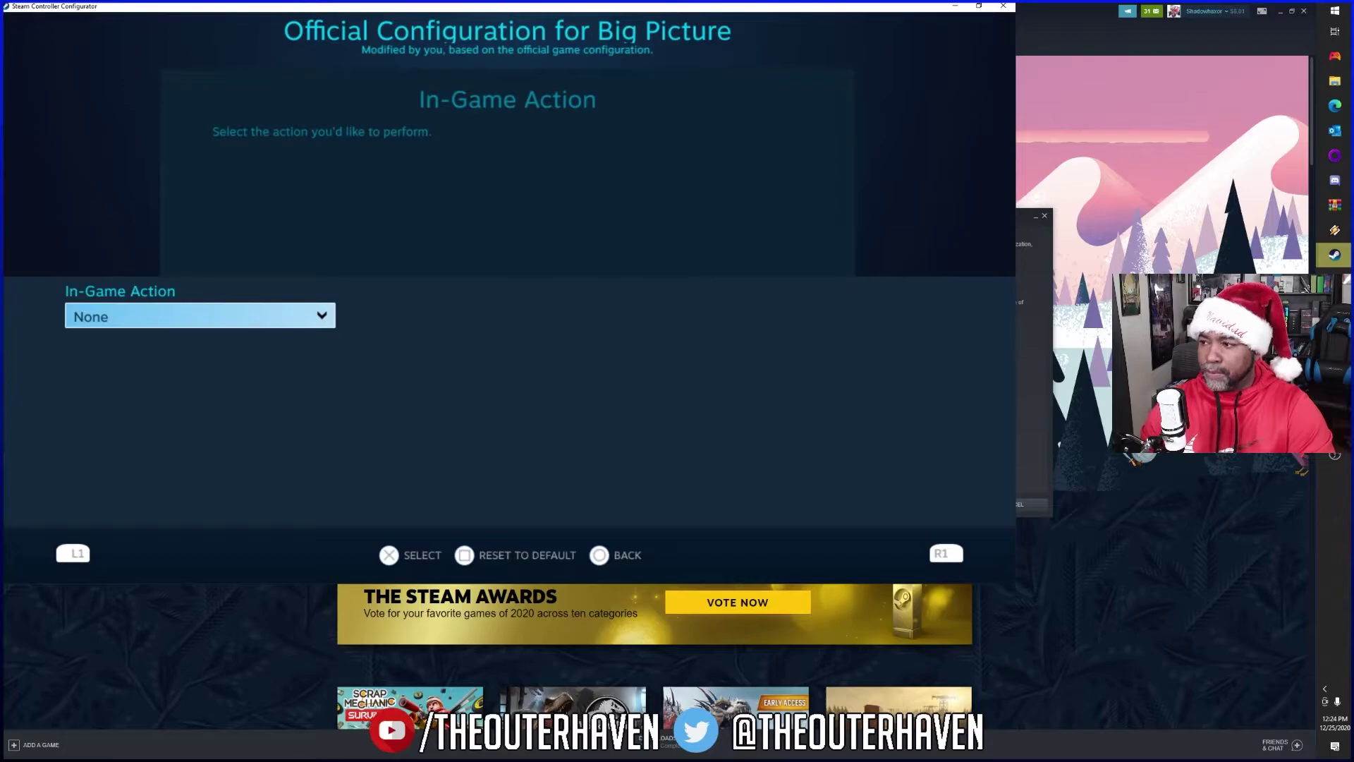
Step: Try a swipe In-Game Action on the touchpad, revert it to None, and return to the overview
{"action": "left_click", "coordinate": [170, 323]}
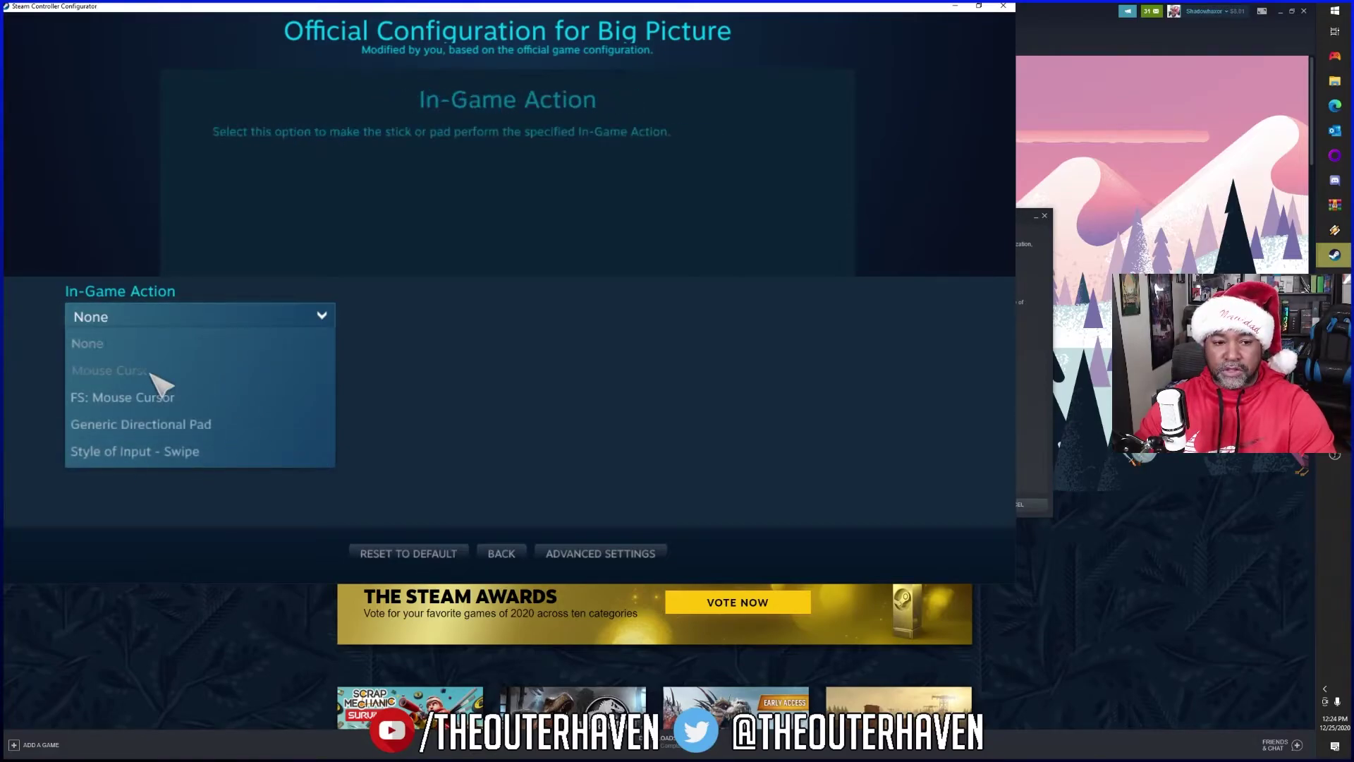
{"action": "left_click", "coordinate": [145, 455]}
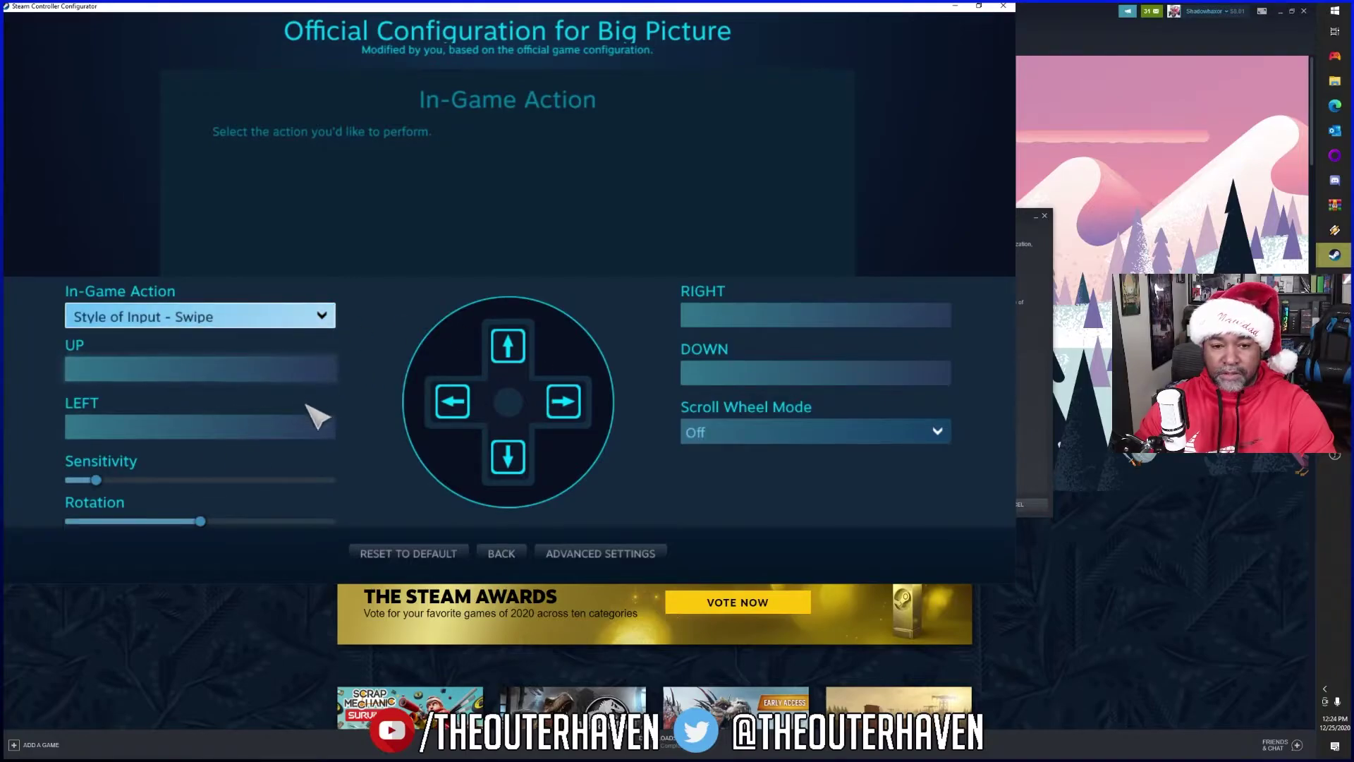
{"action": "left_click", "coordinate": [285, 323]}
{"action": "left_click", "coordinate": [134, 342]}
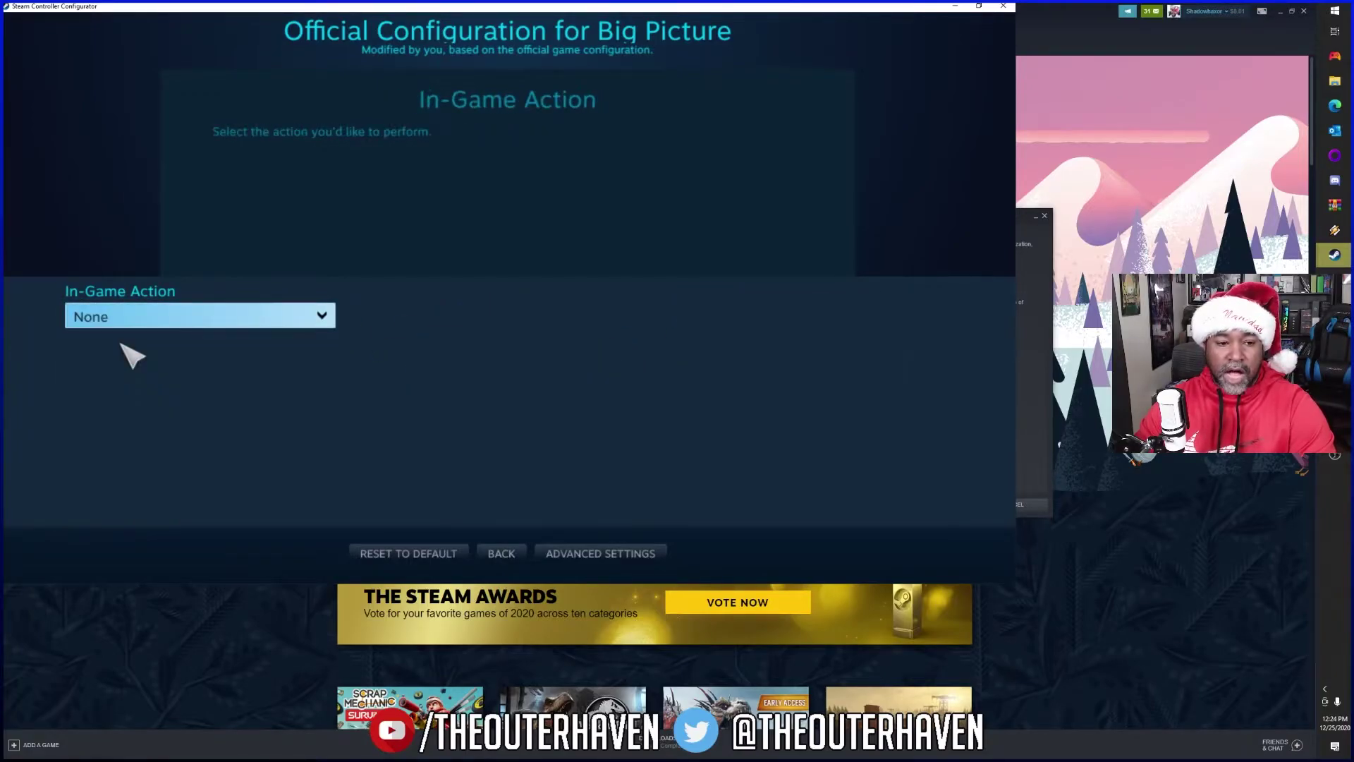
{"action": "left_click", "coordinate": [586, 557]}
{"action": "left_click", "coordinate": [507, 562]}
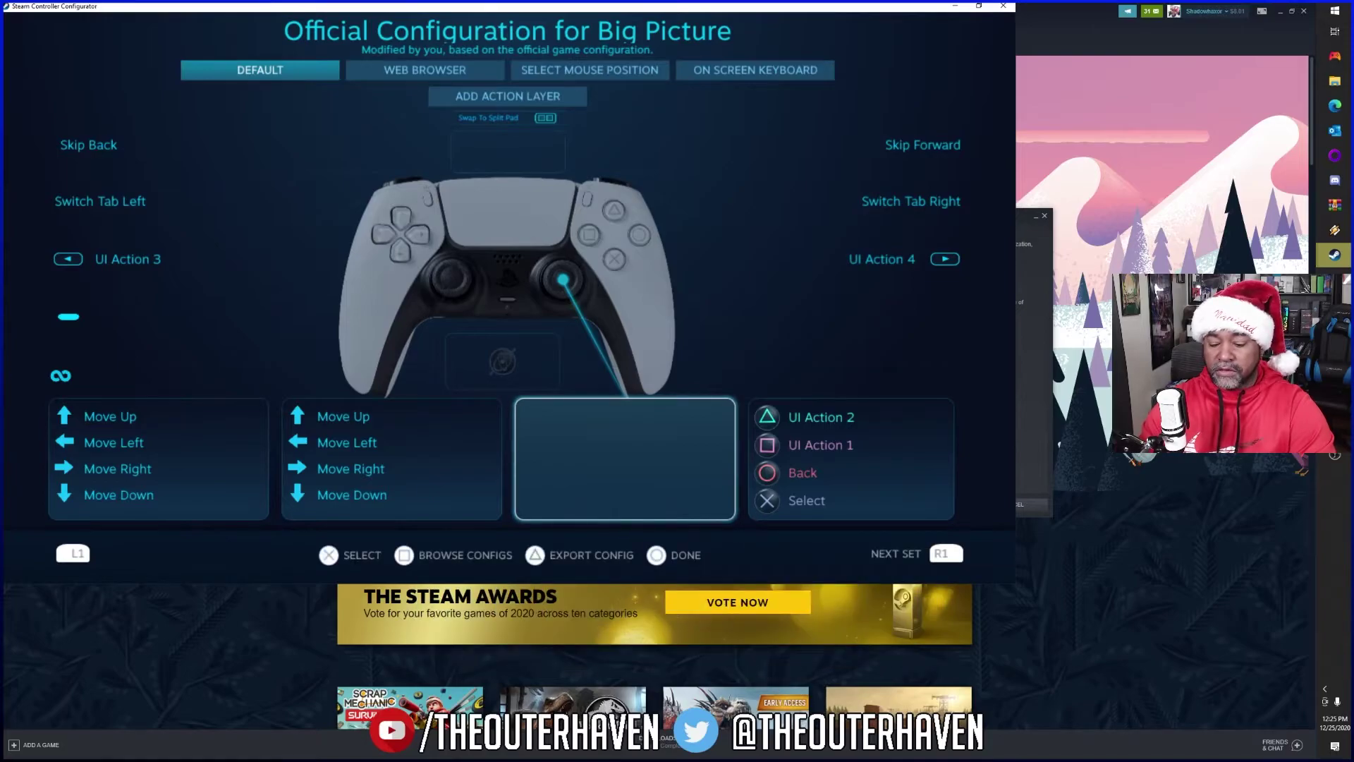
Step: Exit the Big Picture layout and open the Desktop Configuration layout
{"action": "key", "text": "Right"}
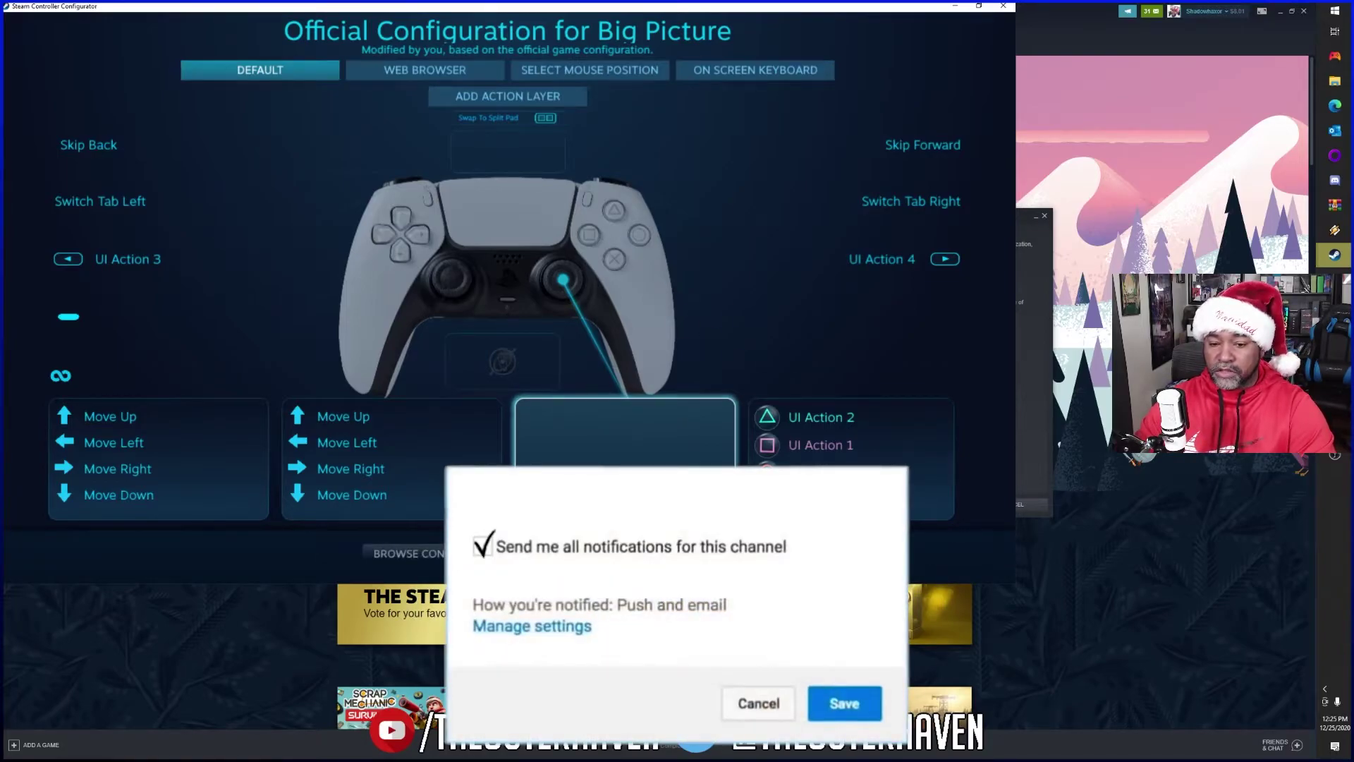
{"action": "key", "text": "Escape"}
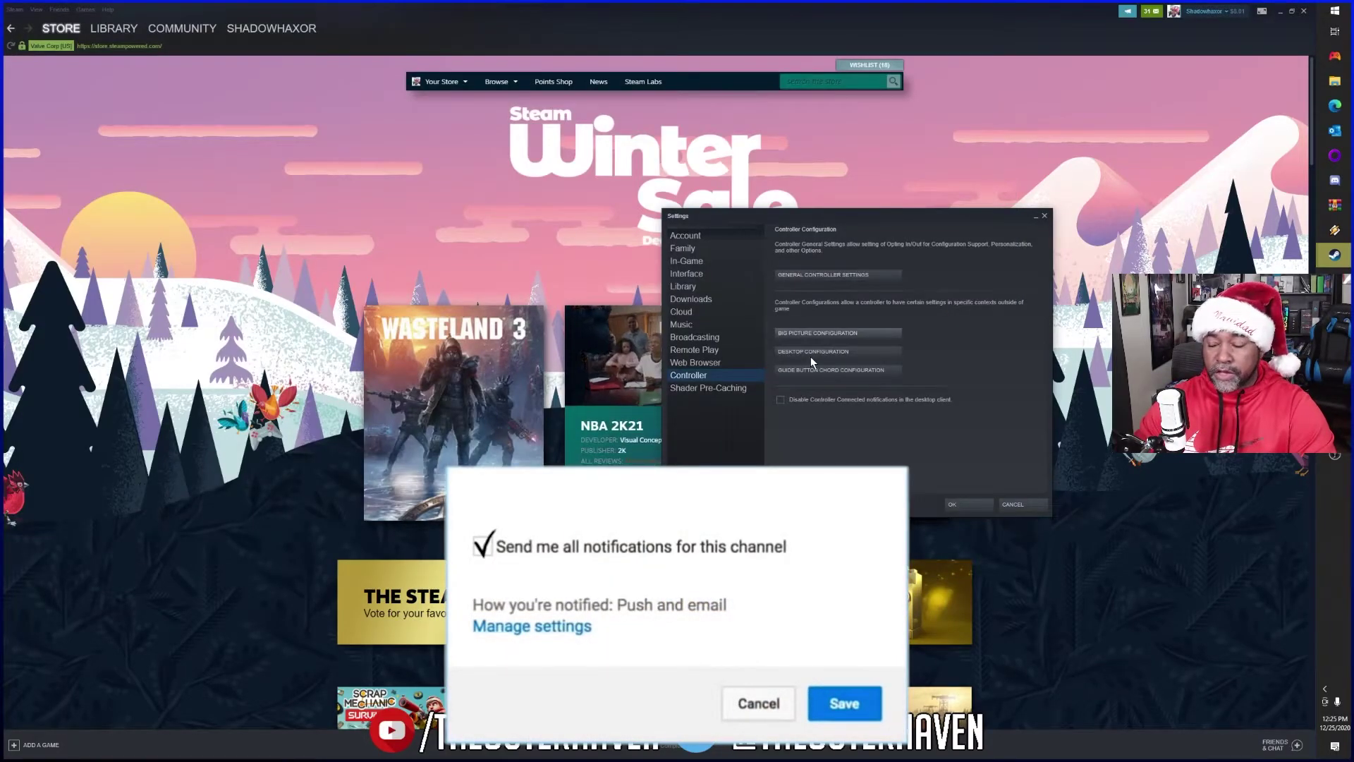
{"action": "left_click", "coordinate": [814, 353]}
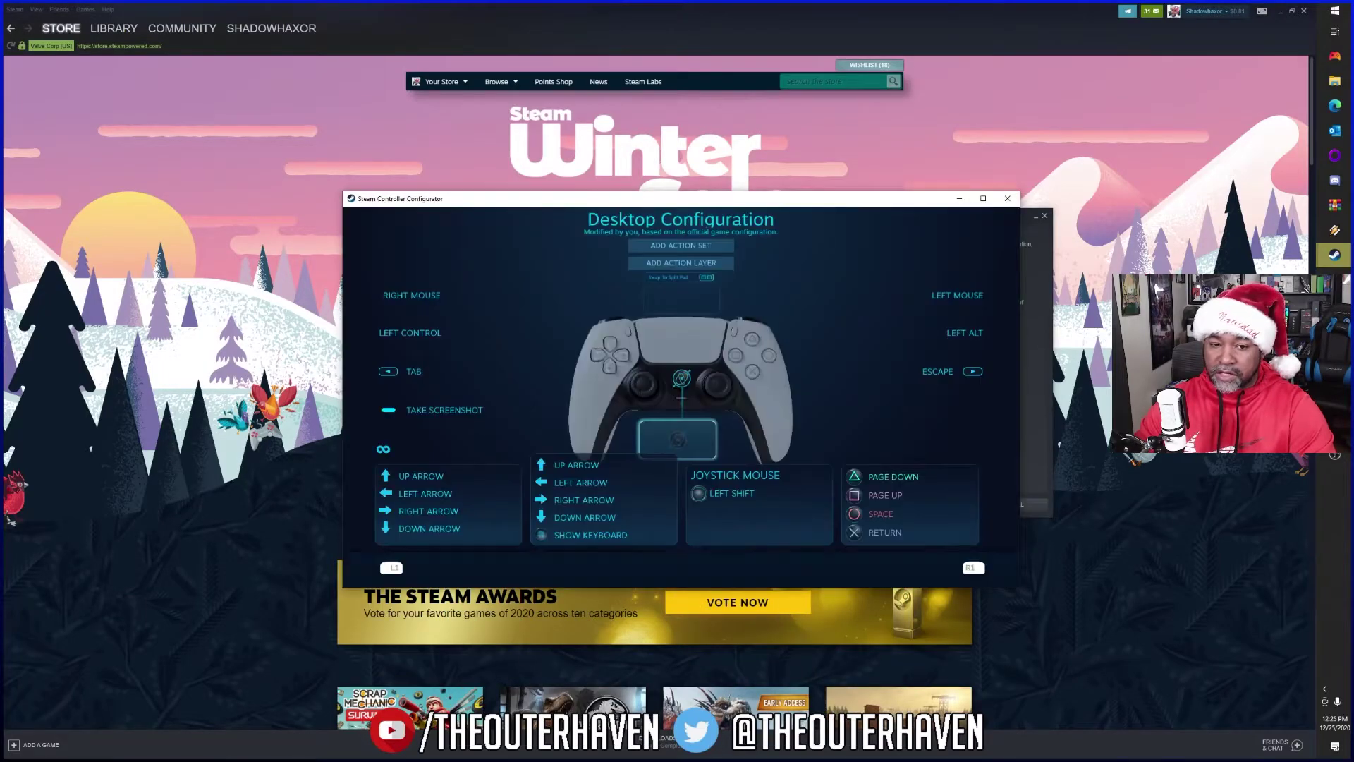
Step: Maximize the Desktop layout and view the touchpad's input style page
{"action": "left_click", "coordinate": [983, 198]}
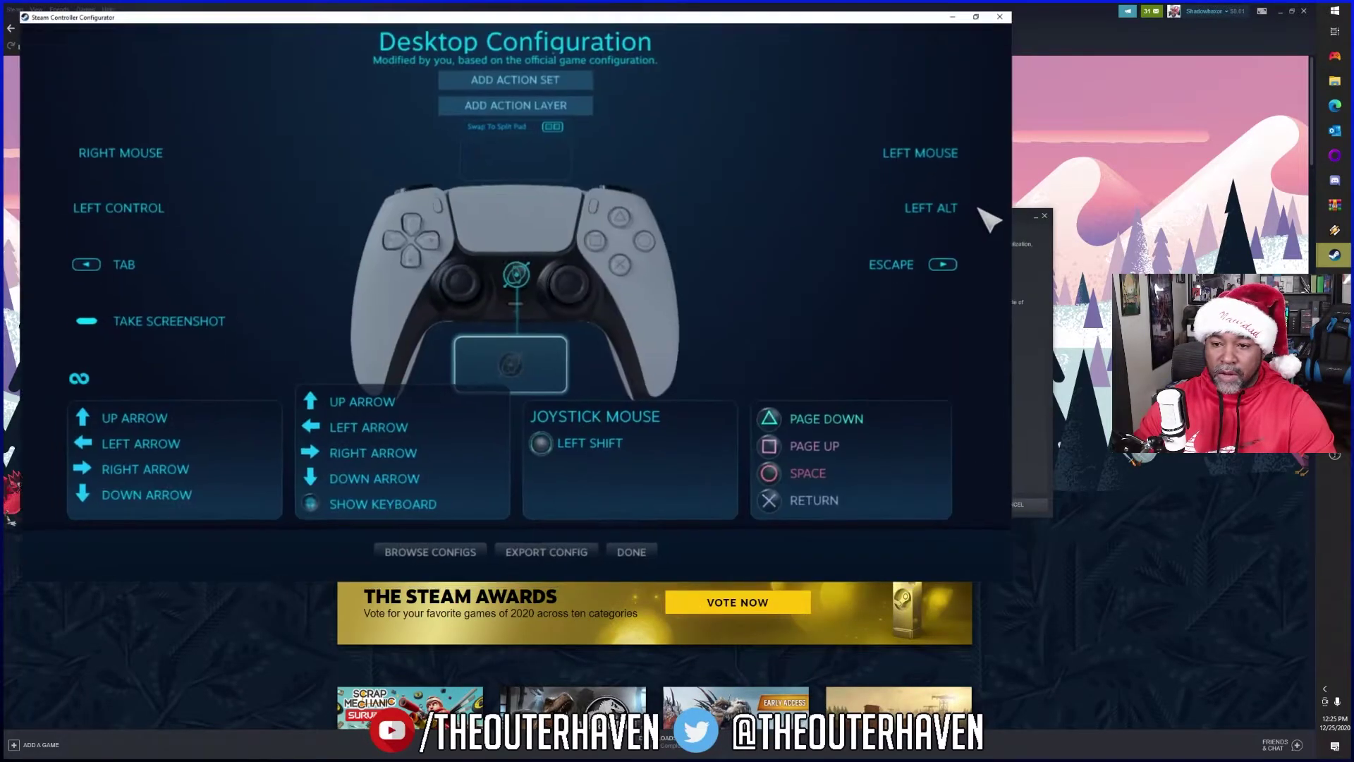
{"action": "left_click", "coordinate": [497, 169]}
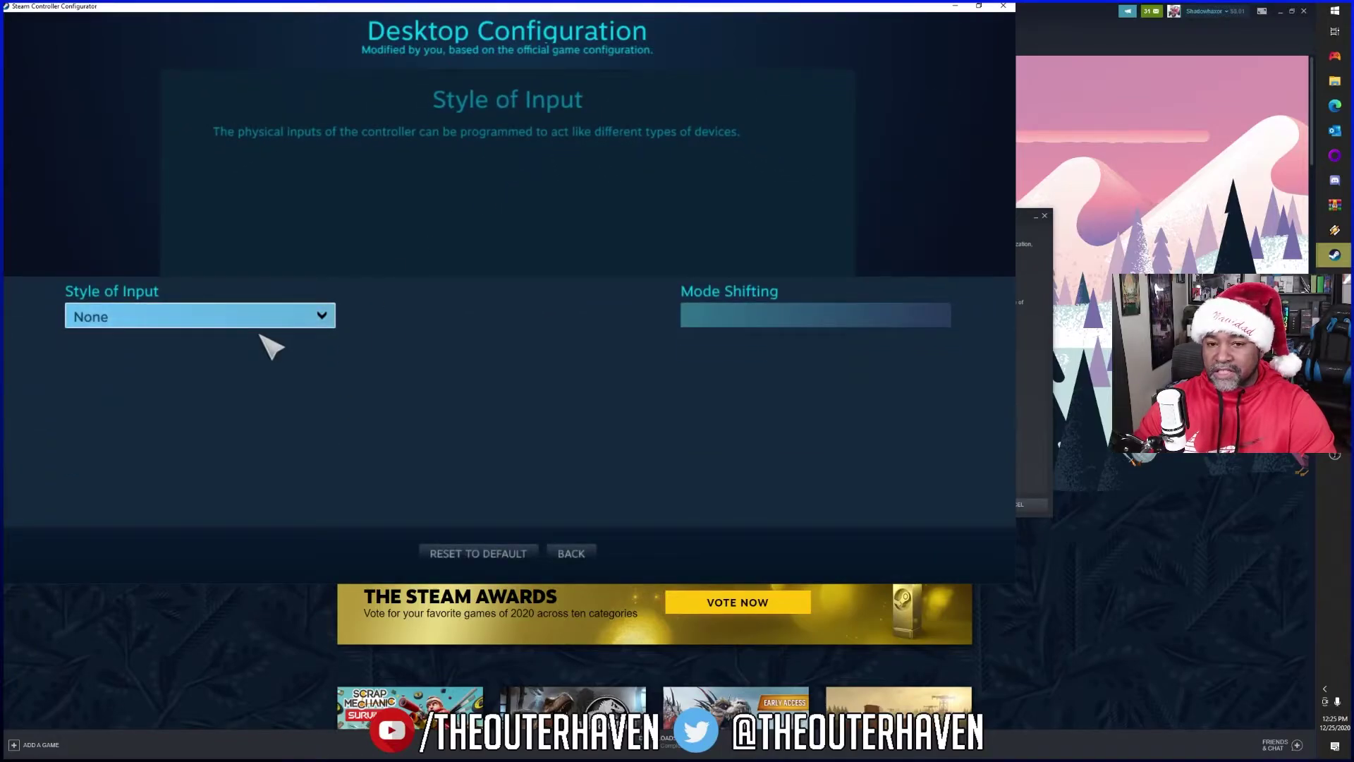
{"action": "left_click", "coordinate": [571, 554]}
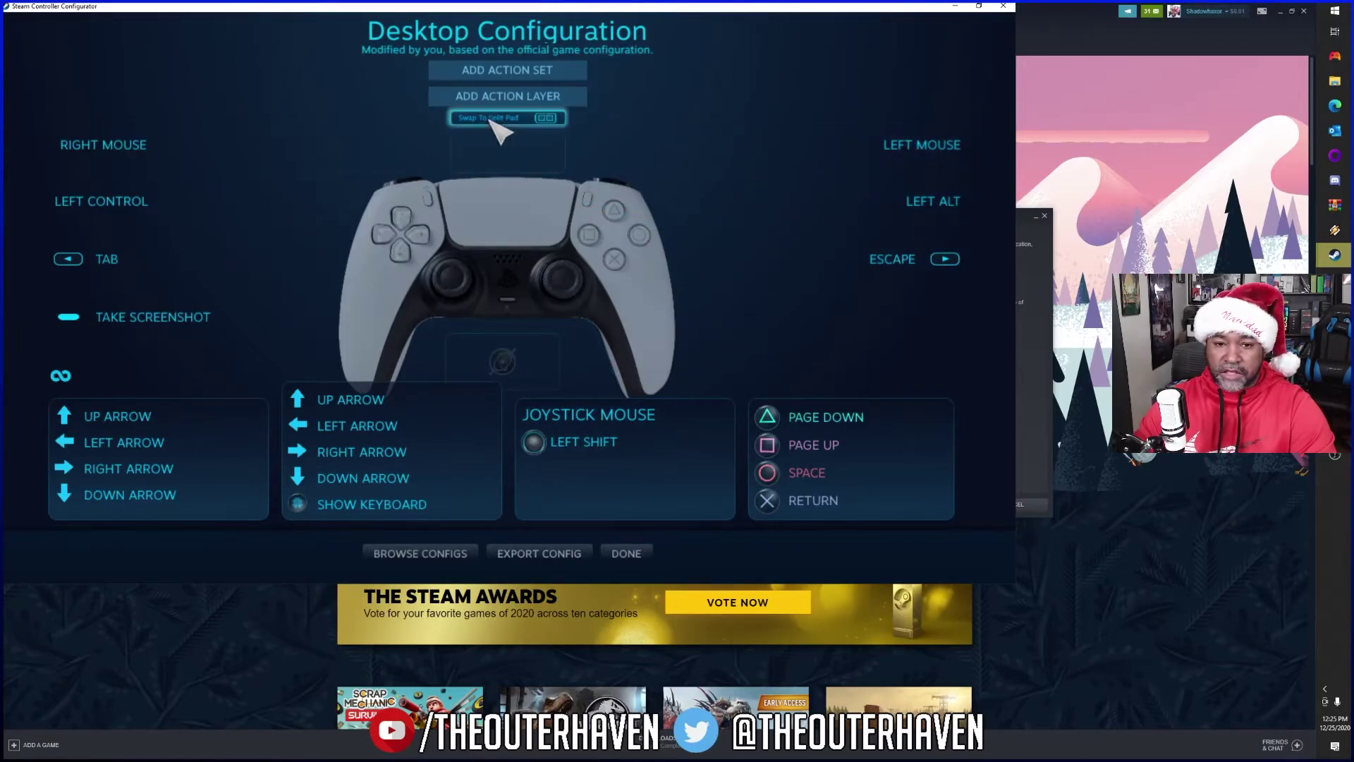
Step: Browse the trackpad's Style of Input list, keep None, and close the Desktop layout with Done
{"action": "left_click", "coordinate": [498, 153]}
{"action": "left_click", "coordinate": [240, 318]}
{"action": "scroll", "coordinate": [253, 419], "scroll_direction": "down", "scroll_amount": 2}
{"action": "scroll", "coordinate": [261, 426], "scroll_direction": "up", "scroll_amount": 2}
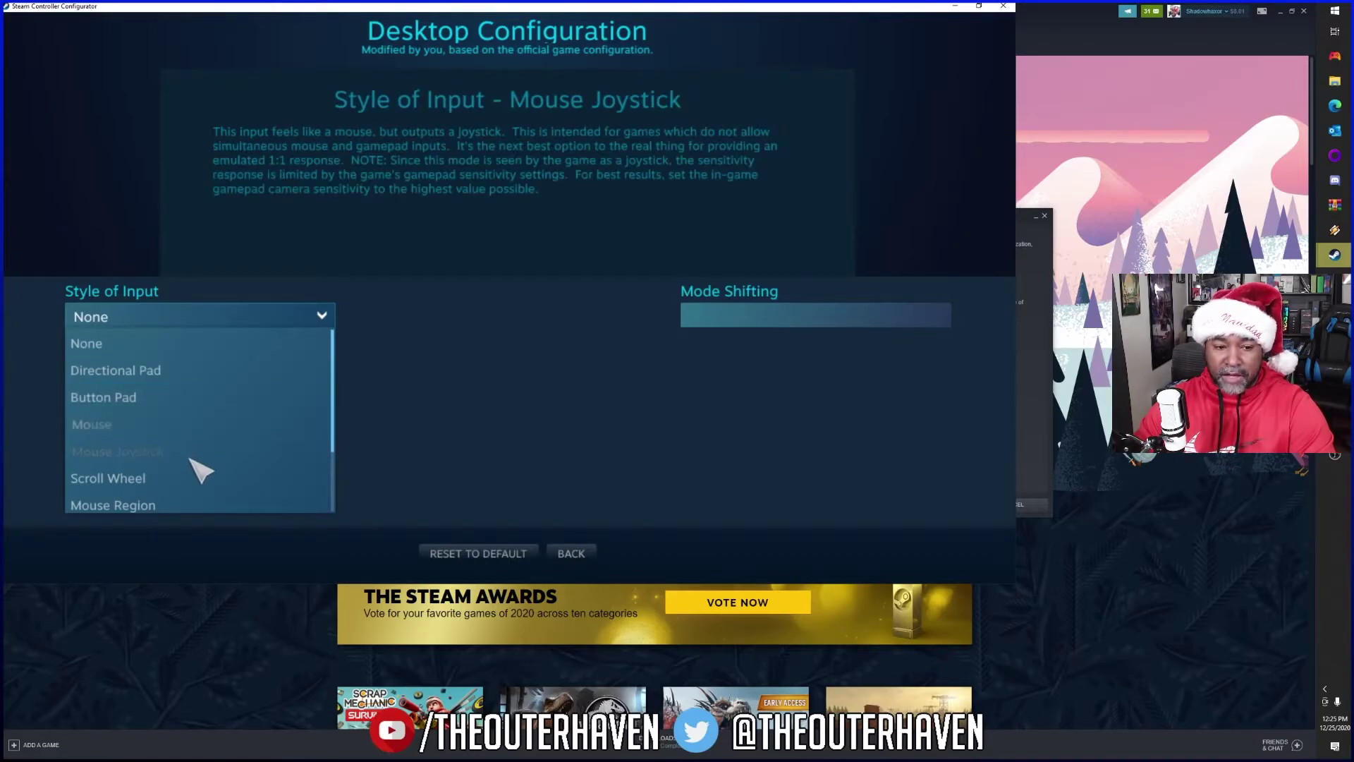
{"action": "scroll", "coordinate": [187, 497], "scroll_direction": "down", "scroll_amount": 1}
{"action": "scroll", "coordinate": [185, 495], "scroll_direction": "down", "scroll_amount": 2}
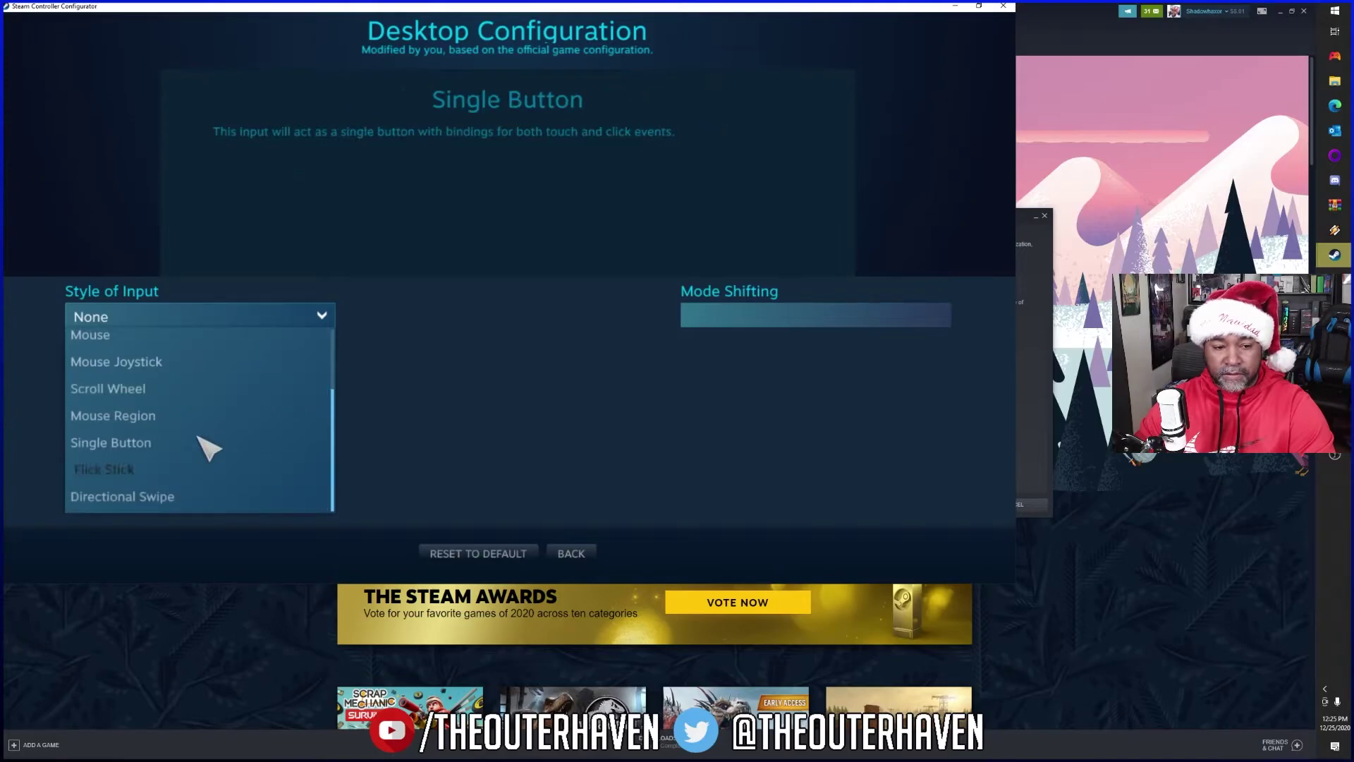
{"action": "left_click", "coordinate": [326, 317]}
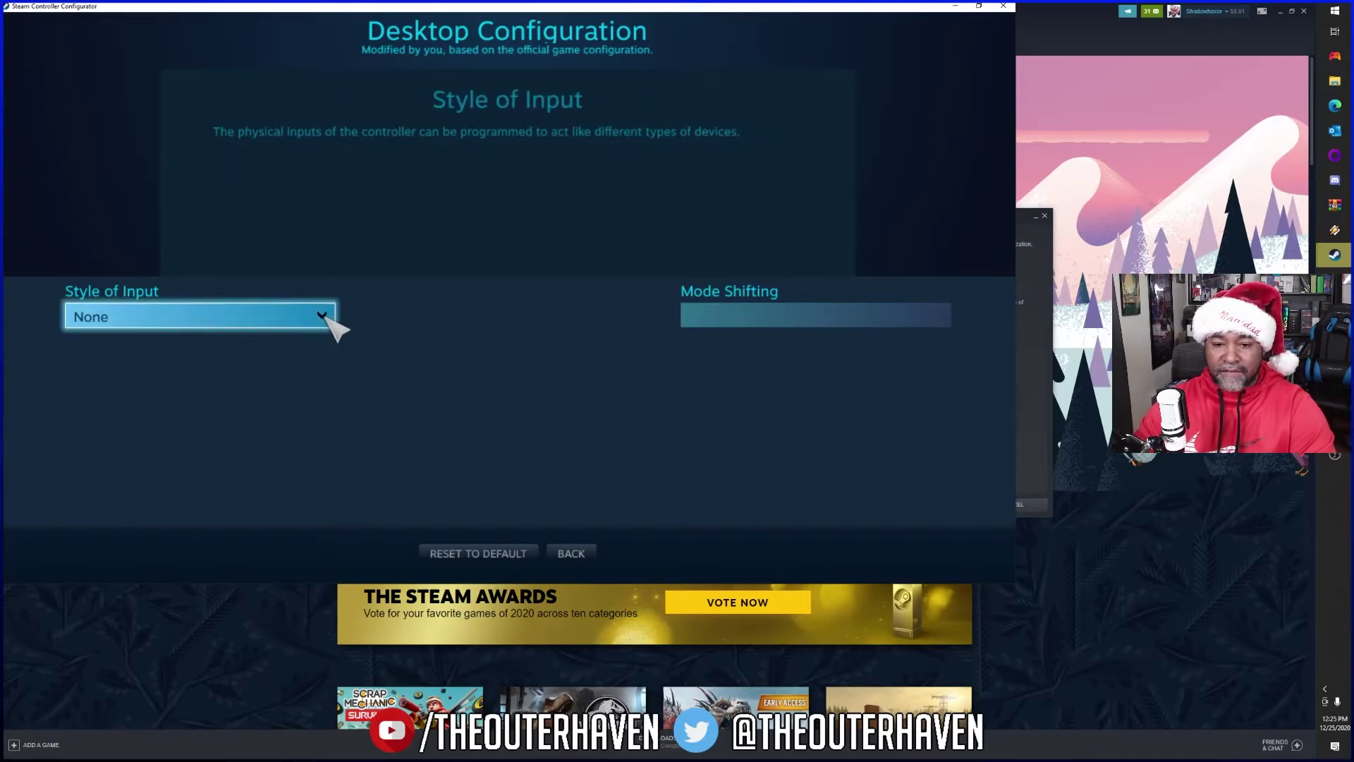
{"action": "left_click", "coordinate": [575, 554]}
{"action": "left_click", "coordinate": [505, 118]}
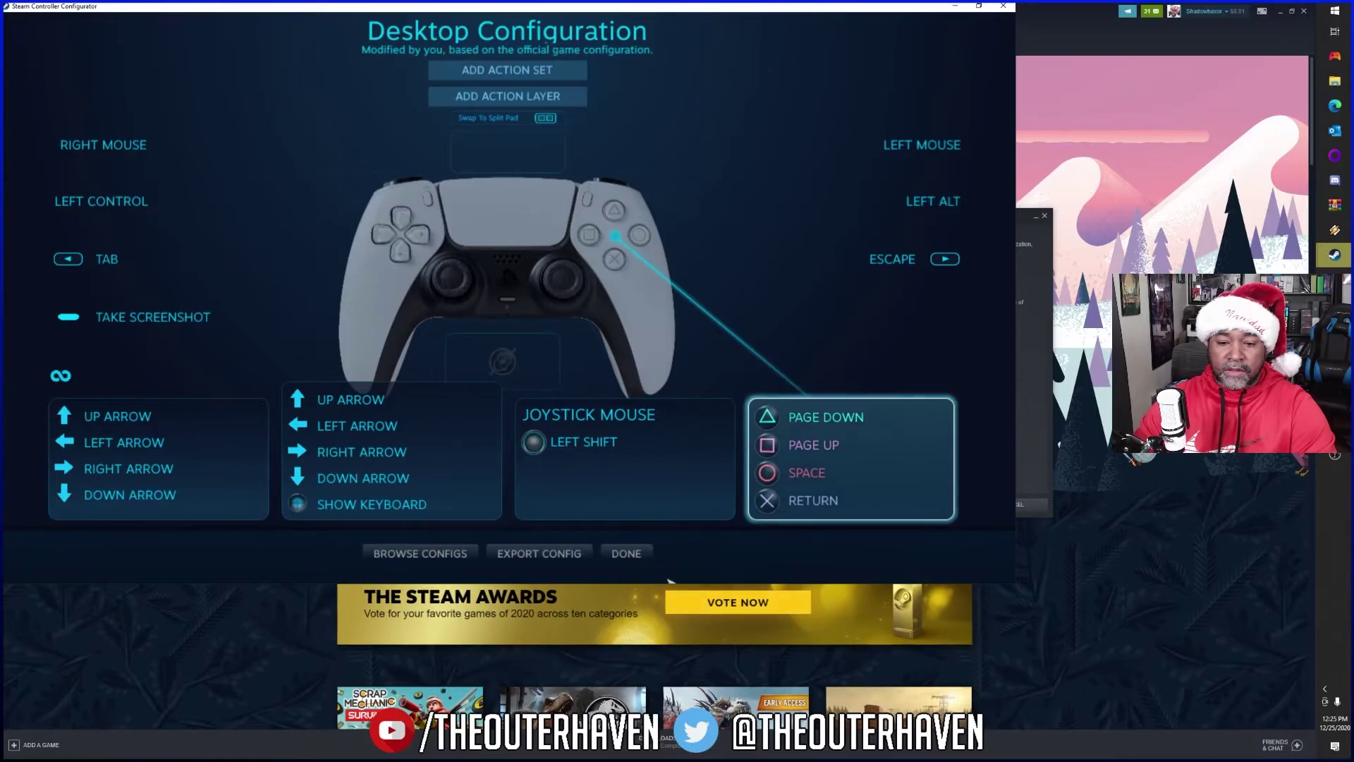
{"action": "left_click", "coordinate": [657, 555]}
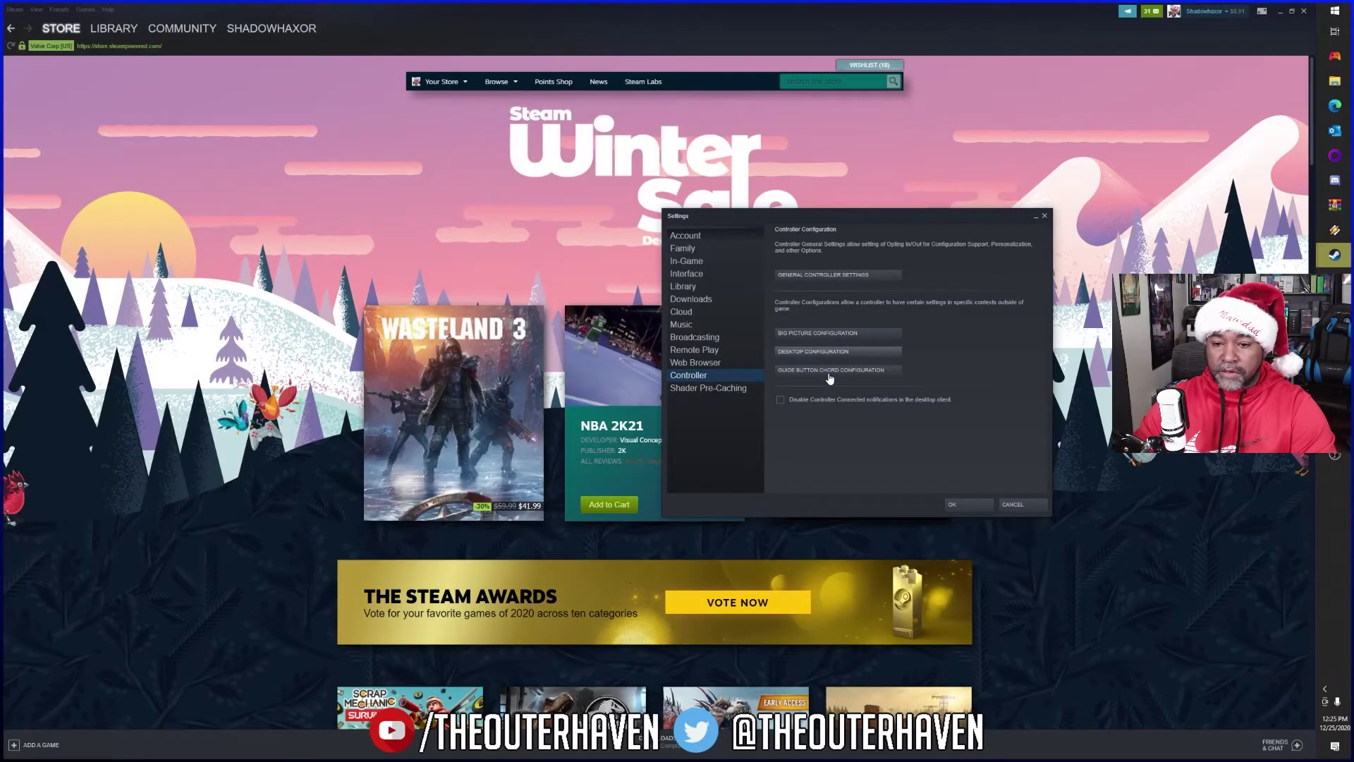
Step: Review the Guide Button Chord layout's touchpad input style, then close it and Settings with OK
{"action": "left_click", "coordinate": [828, 371]}
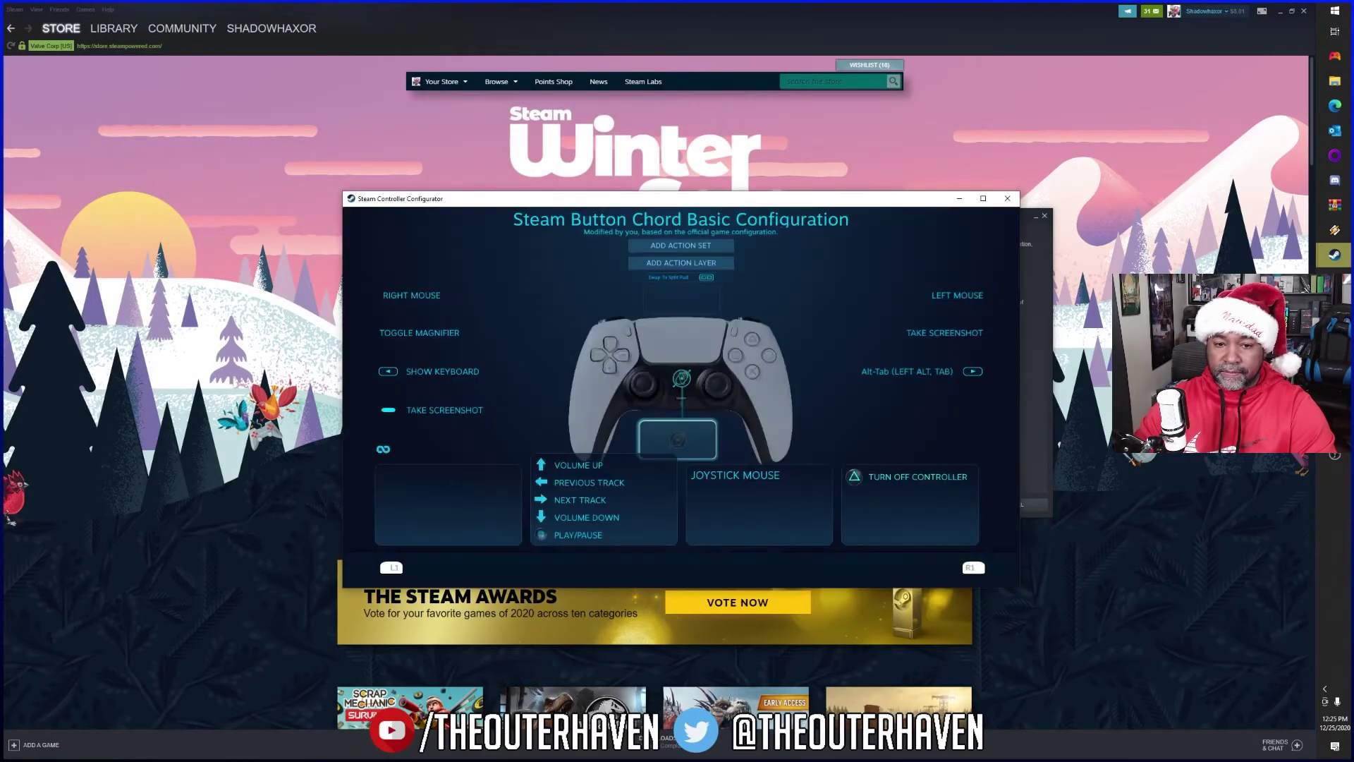
{"action": "double_click", "coordinate": [670, 204]}
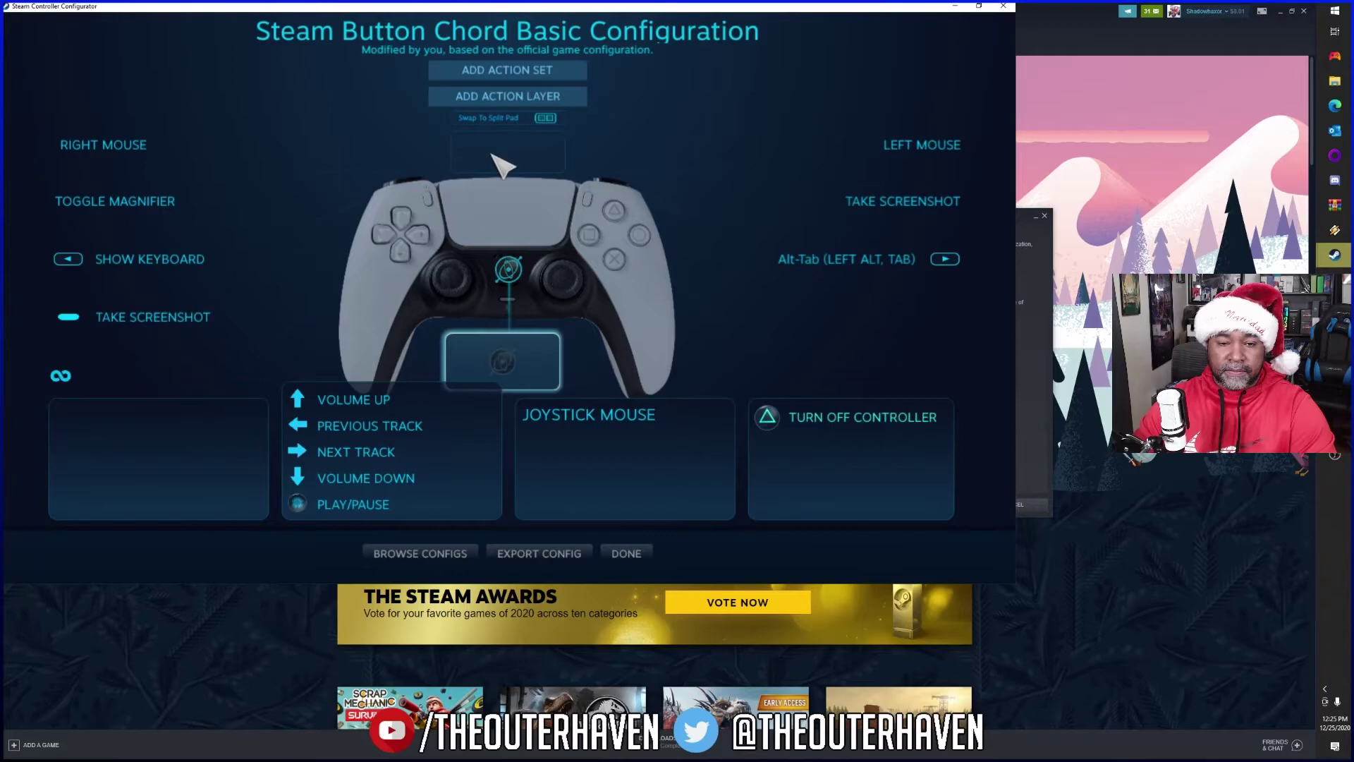
{"action": "left_click", "coordinate": [502, 361]}
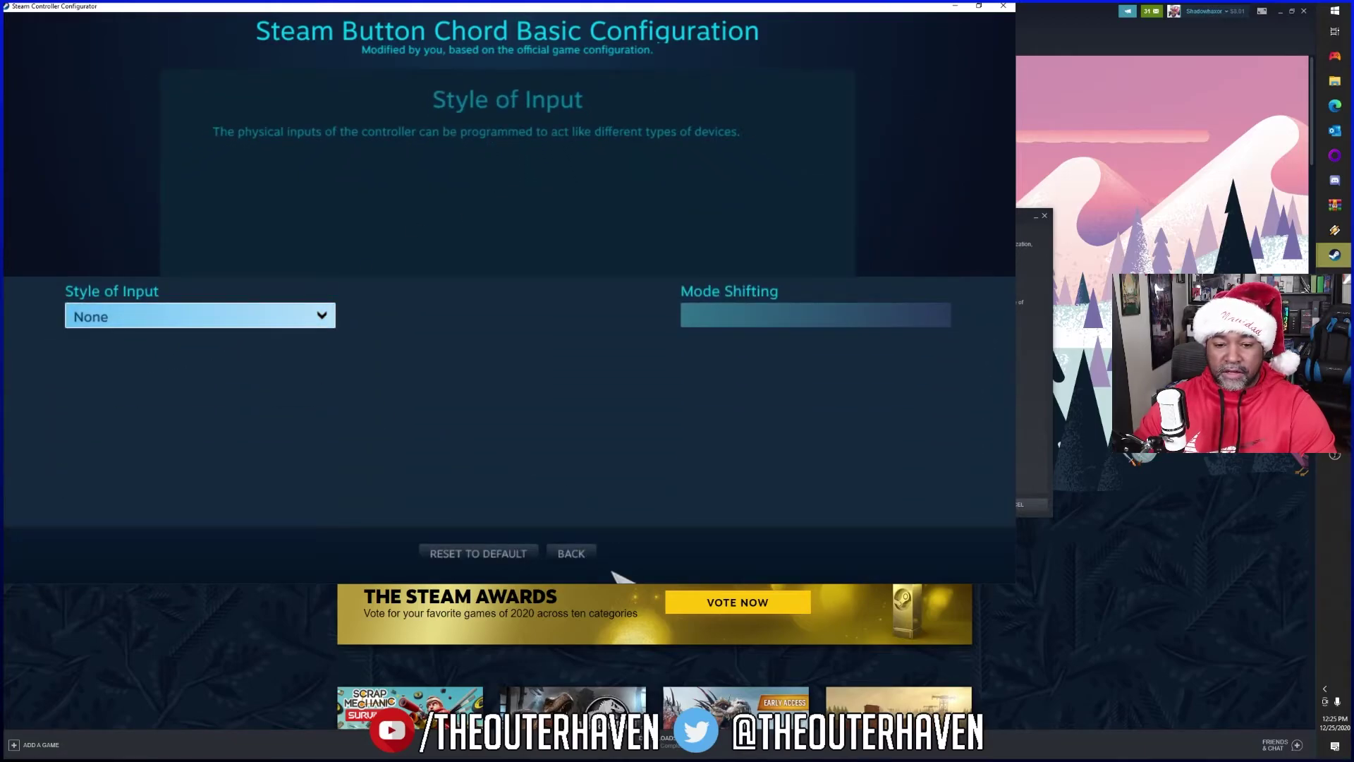
{"action": "left_click", "coordinate": [576, 555]}
{"action": "left_click", "coordinate": [625, 554]}
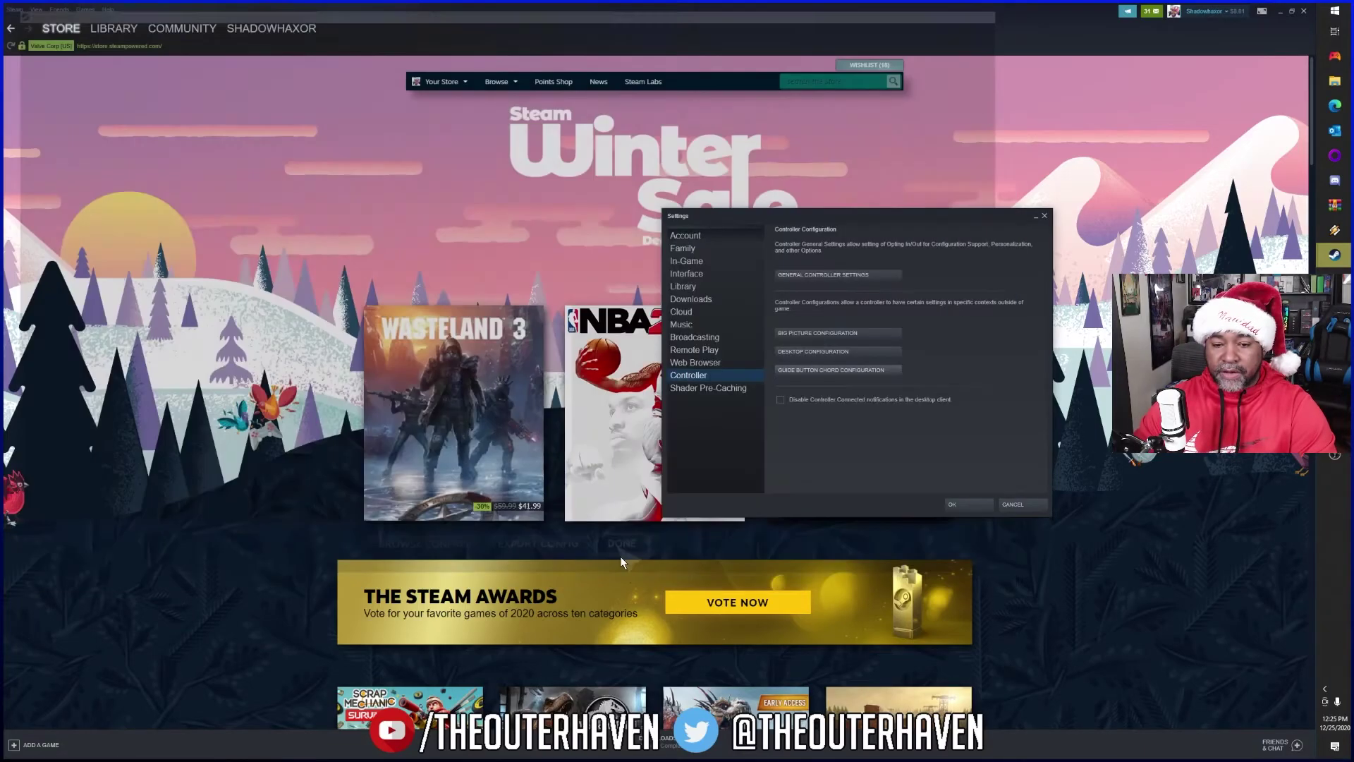
{"action": "left_click", "coordinate": [980, 508]}
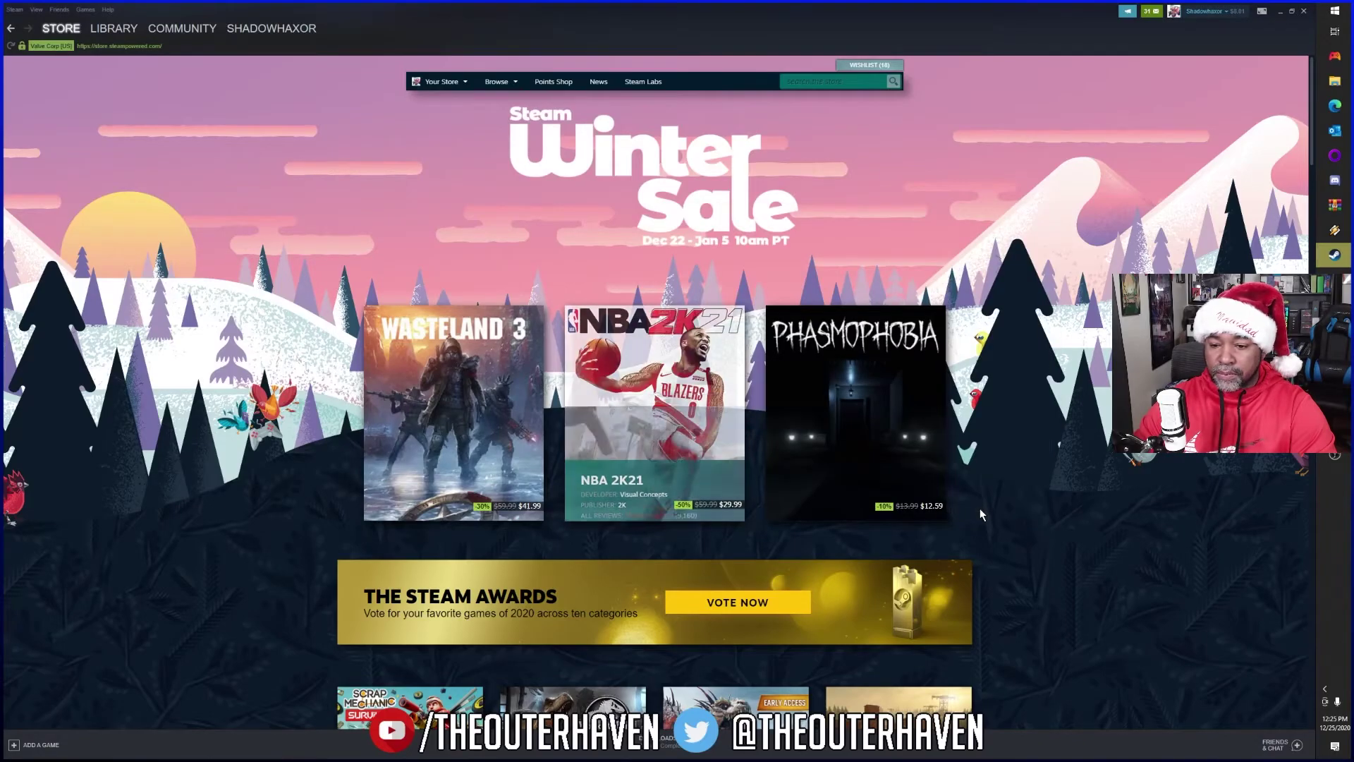